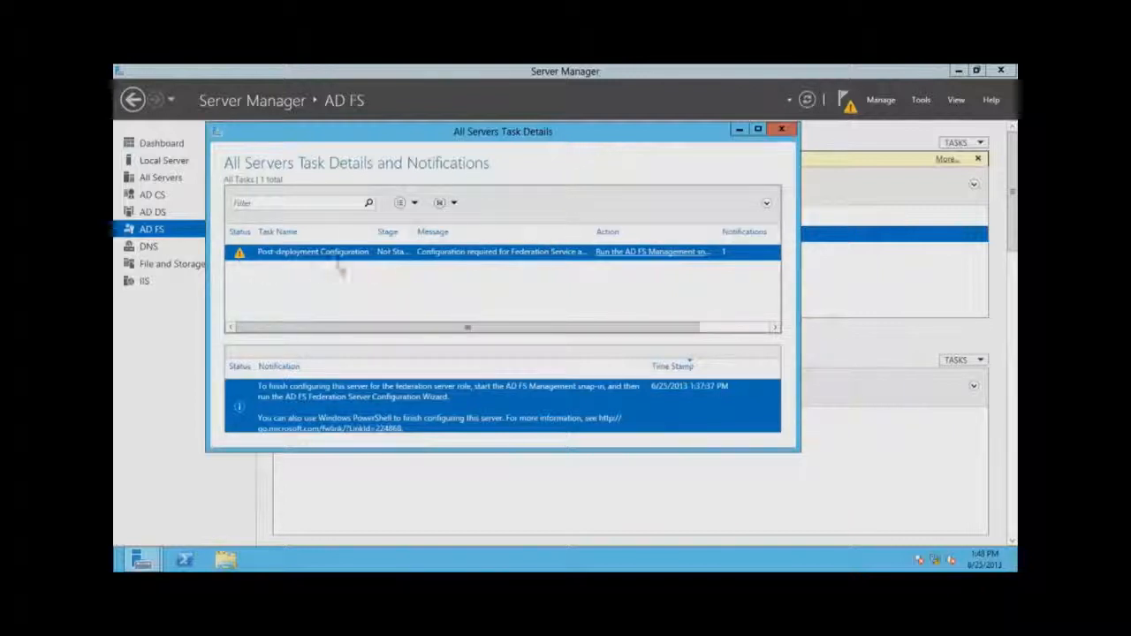
Run the 'Run the AD FS Management snap-in' task to open the AD FS management console.
left_click(643, 254)
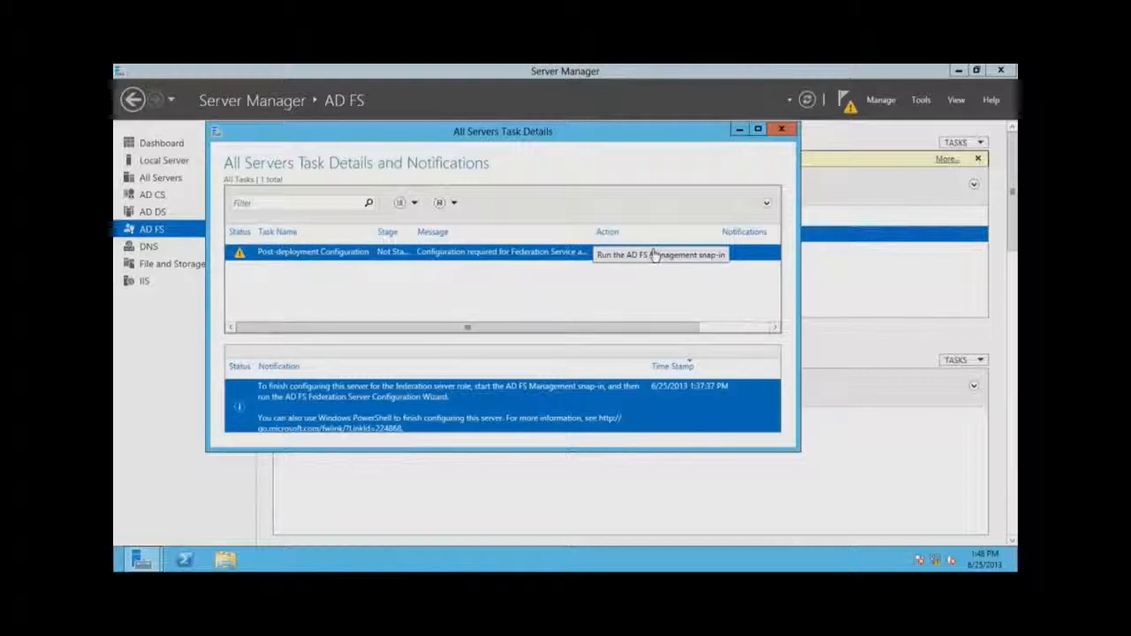
left_click(655, 256)
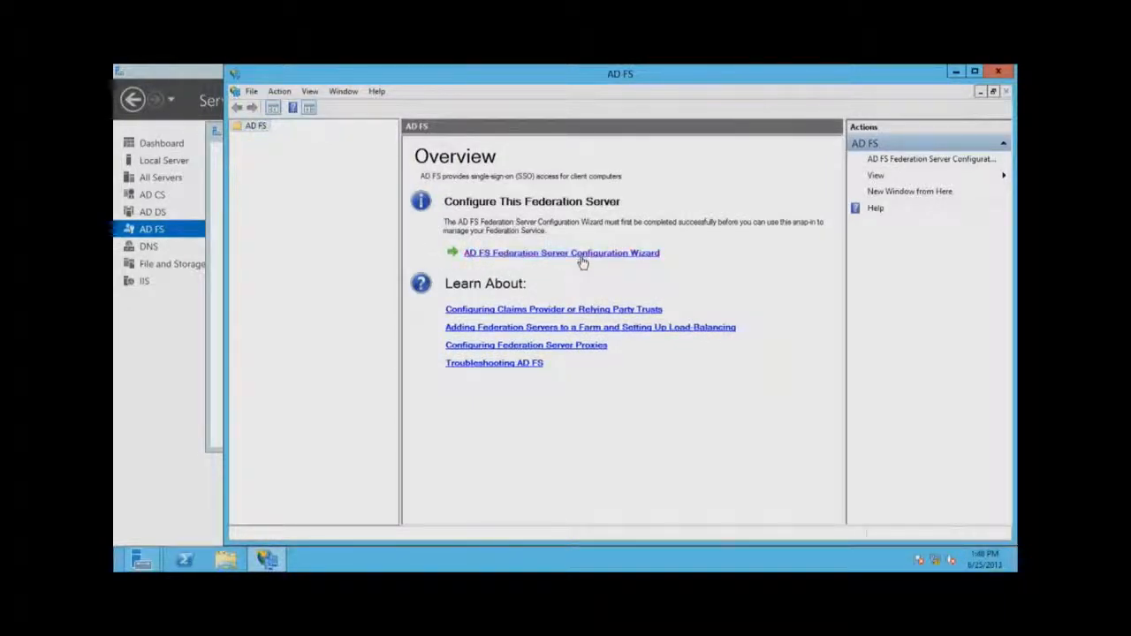
Start the AD FS Federation Server Configuration Wizard and select New federation server farm.
left_click(584, 257)
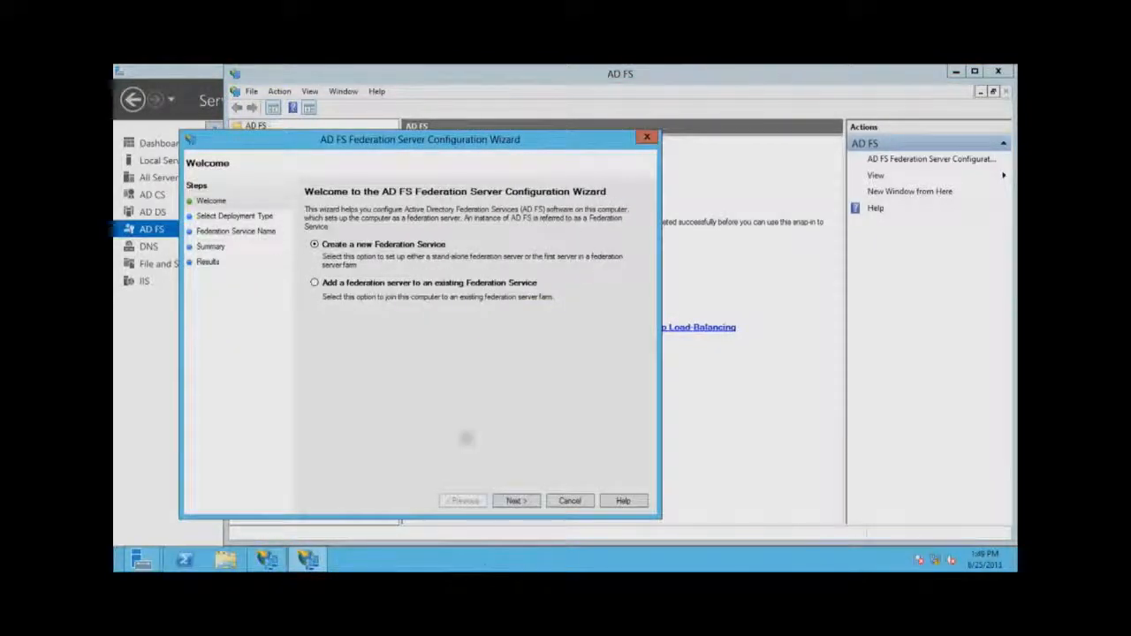
left_click(515, 500)
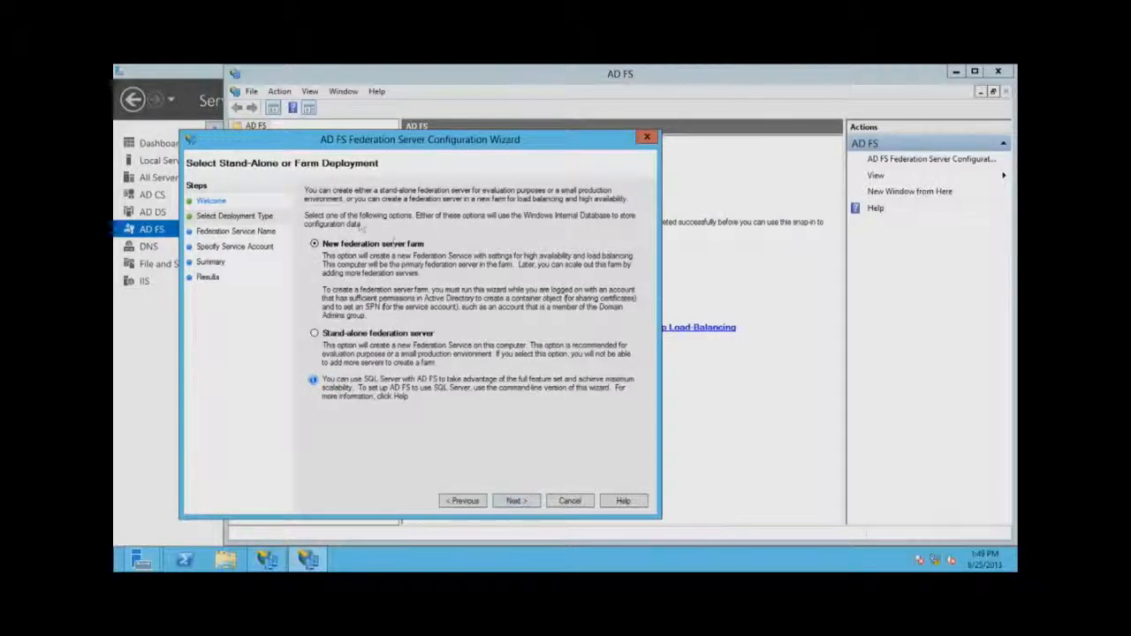
left_click(315, 334)
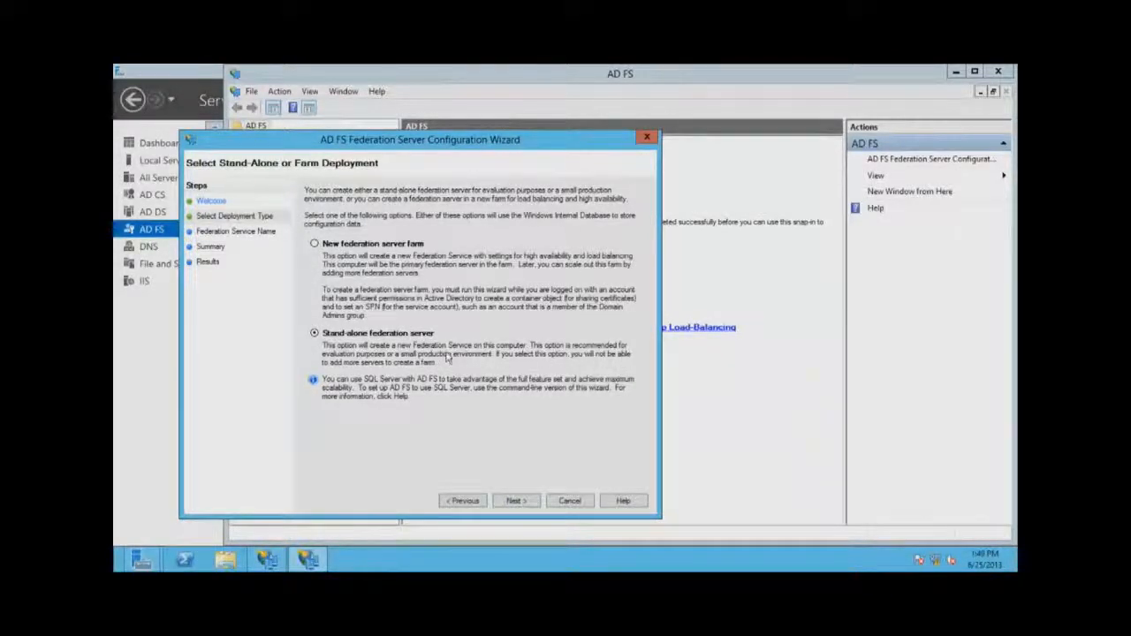
left_click(327, 245)
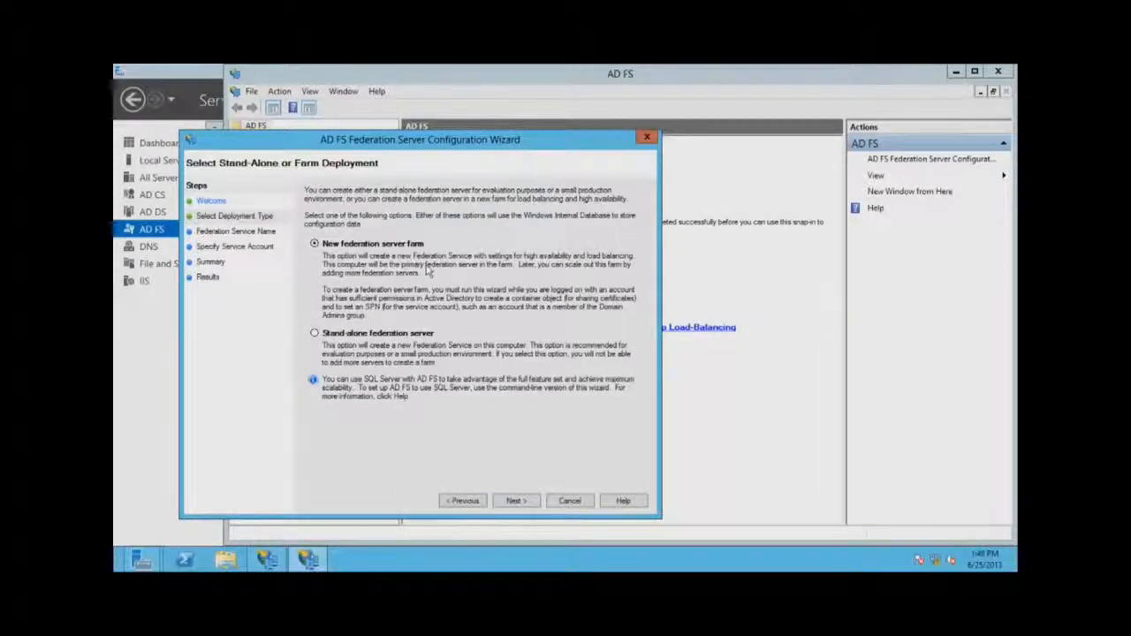
left_click(314, 334)
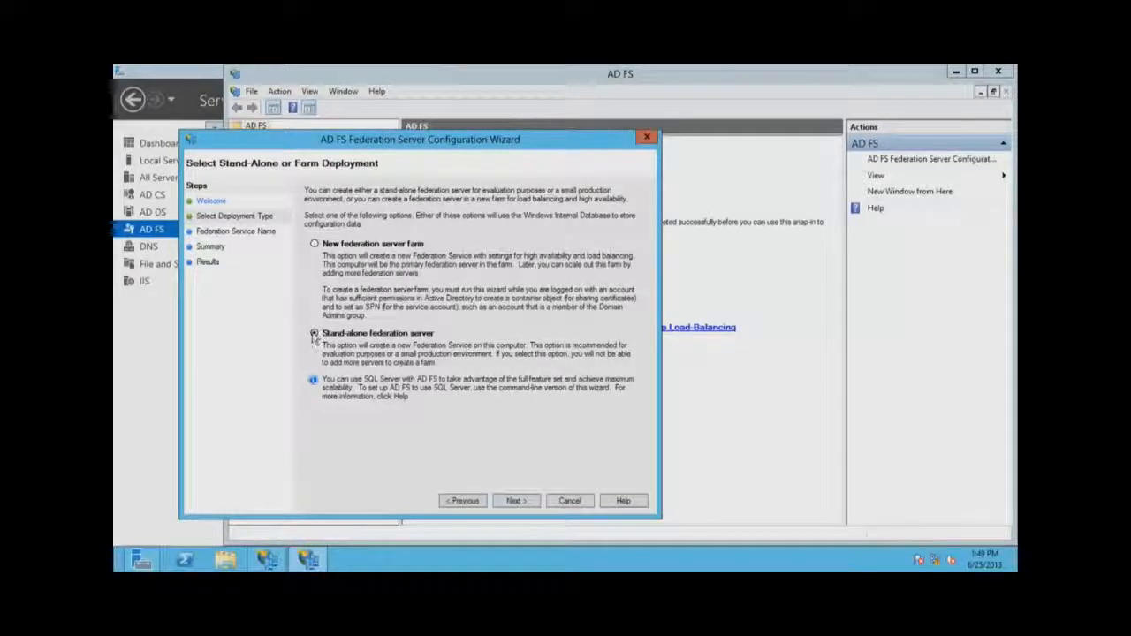
left_click(315, 244)
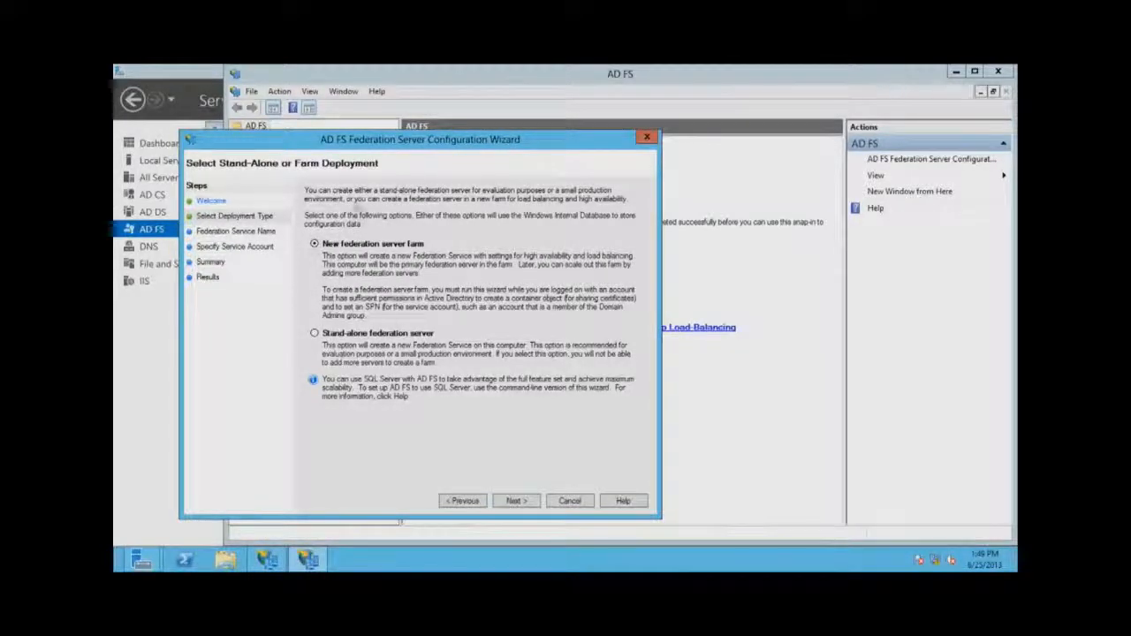
Advance to the Federation Service Name page, which reports no suitable SSL certificate.
left_click(516, 500)
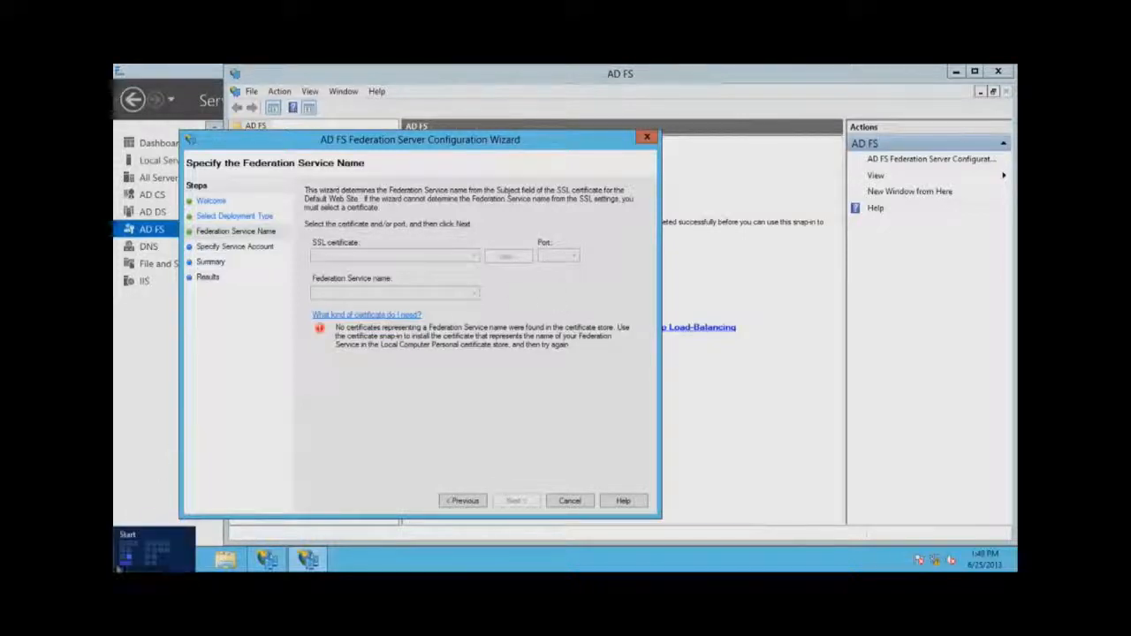
Open IIS Manager maximized on the SERVER Home page and permanently decline the Web Platform prompt.
left_click(119, 565)
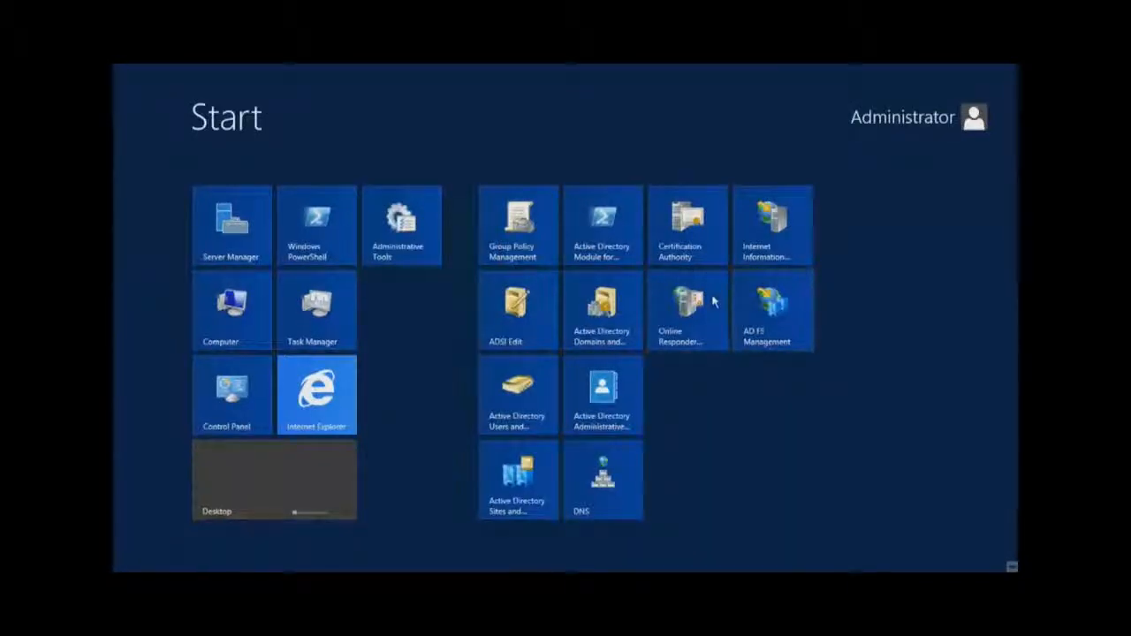
left_click(765, 220)
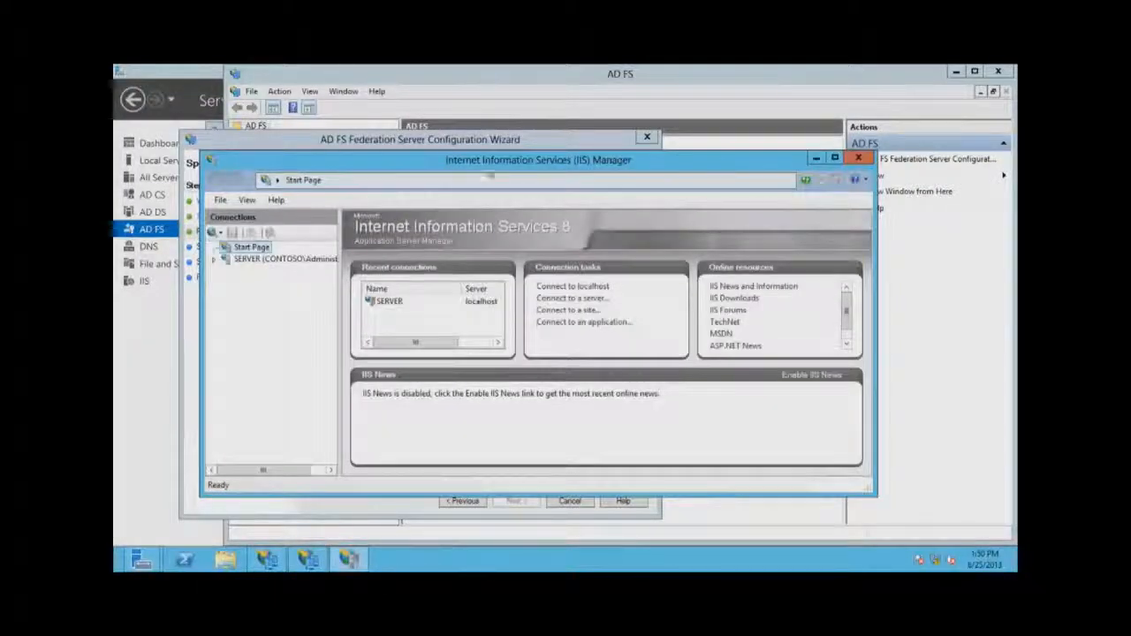
left_click(834, 158)
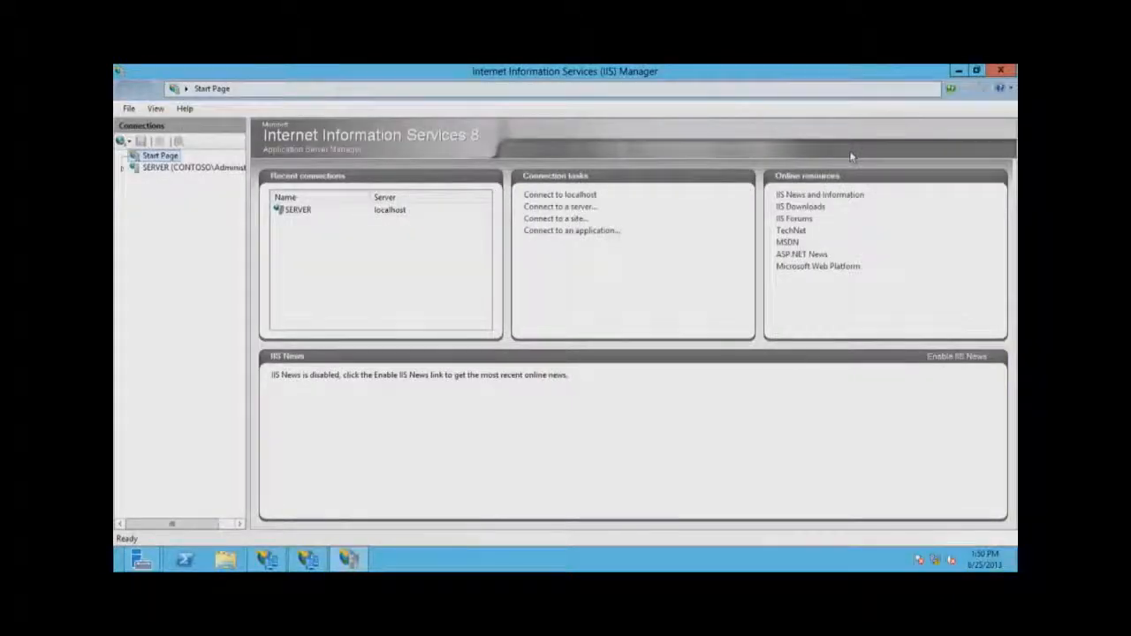
left_click(125, 168)
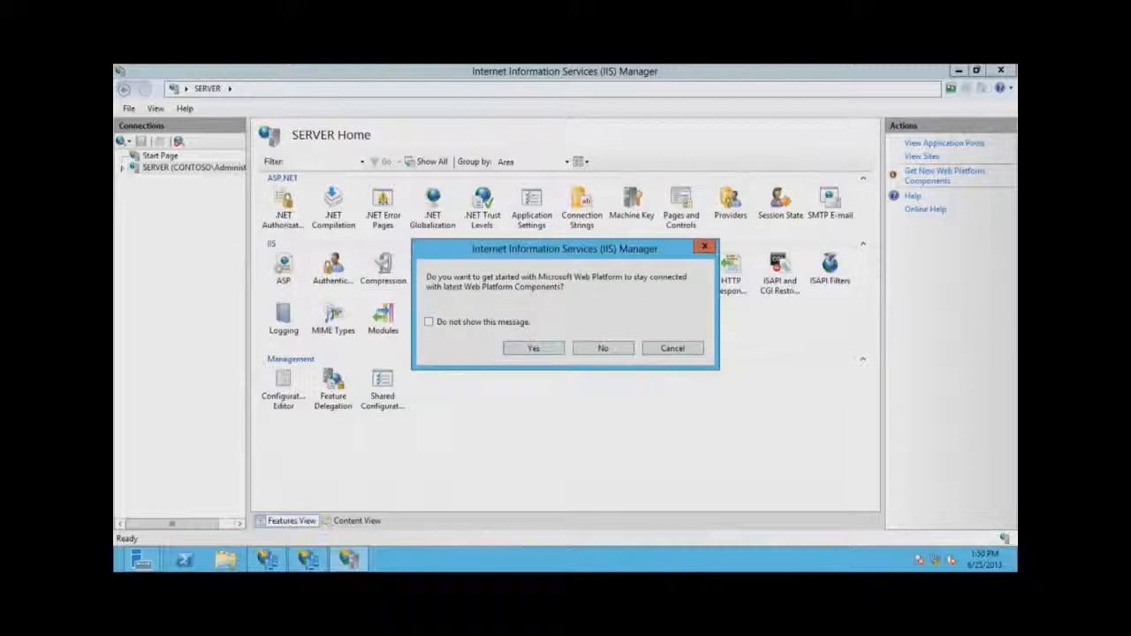
left_click(469, 323)
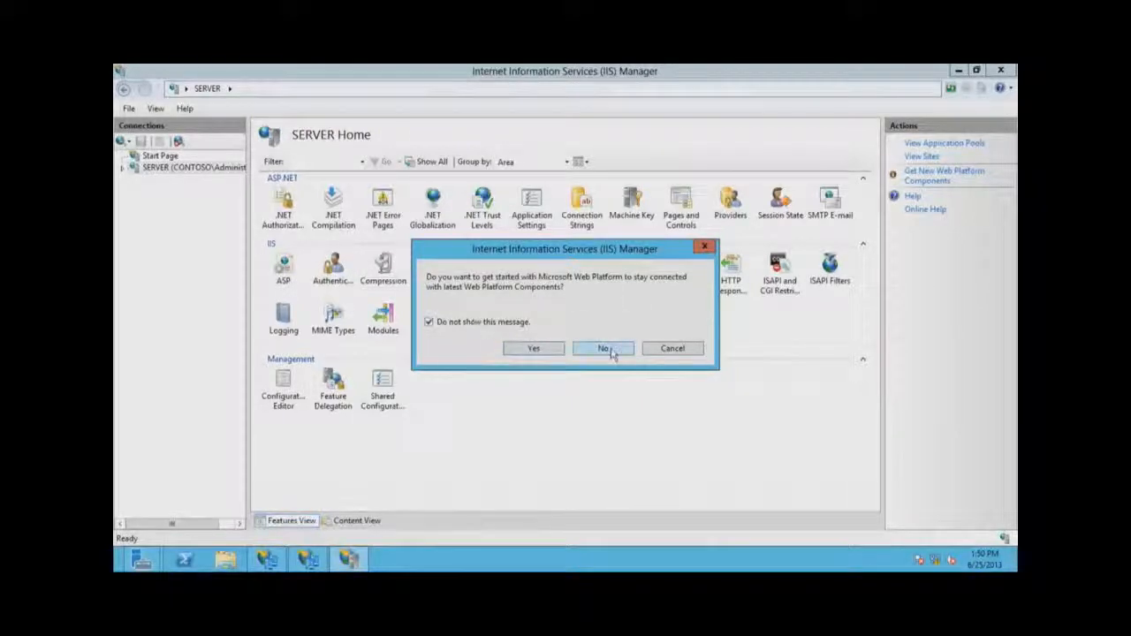
left_click(603, 348)
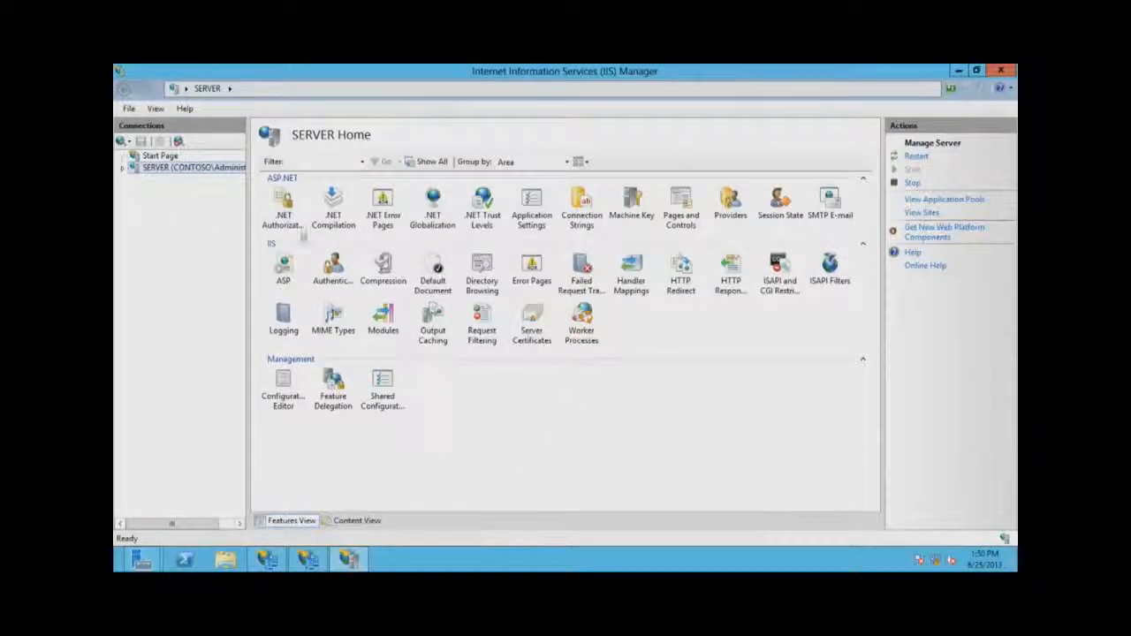
Open the Server Certificates feature from the SERVER Home page.
left_click(535, 320)
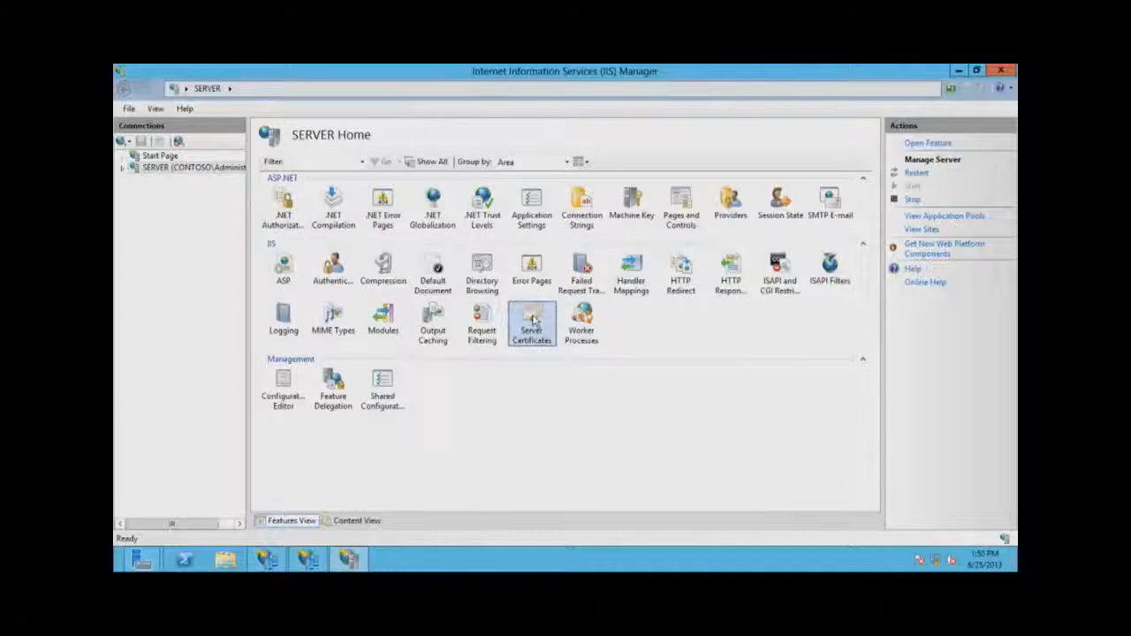
double_click(535, 323)
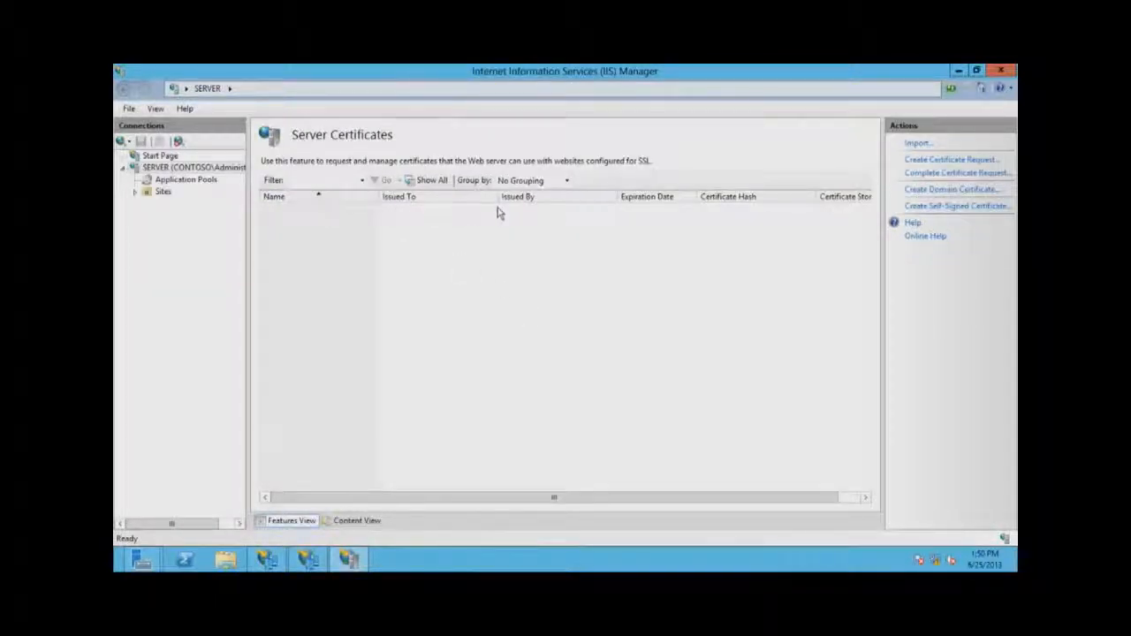
Create a self-signed certificate with friendly name server.contoso.com in the Web Hosting store.
left_click(963, 209)
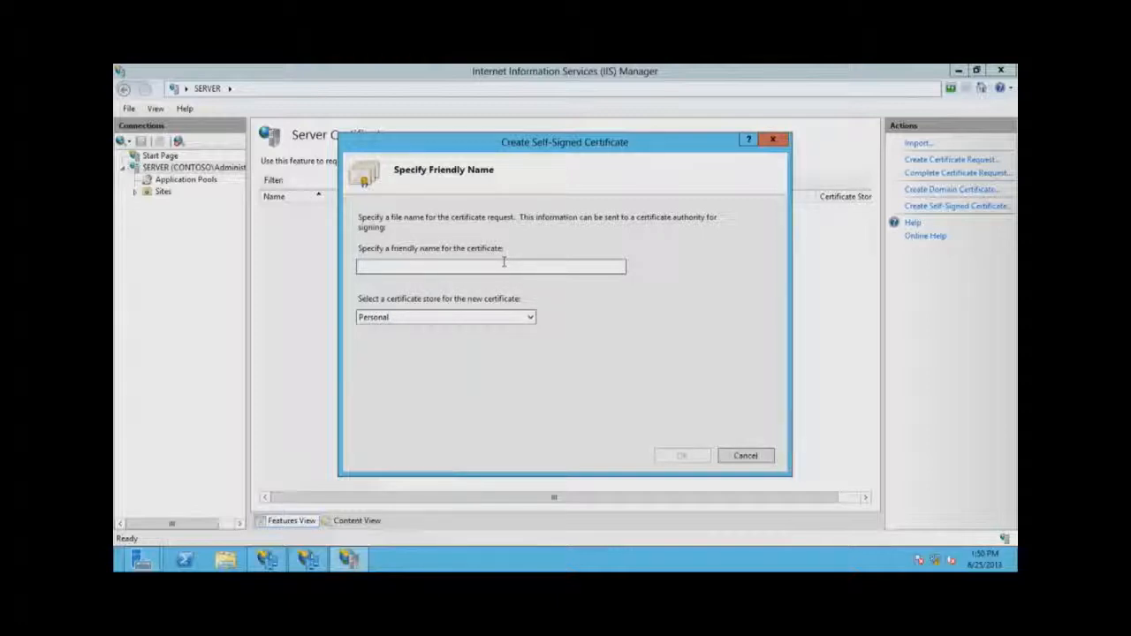
type("server")
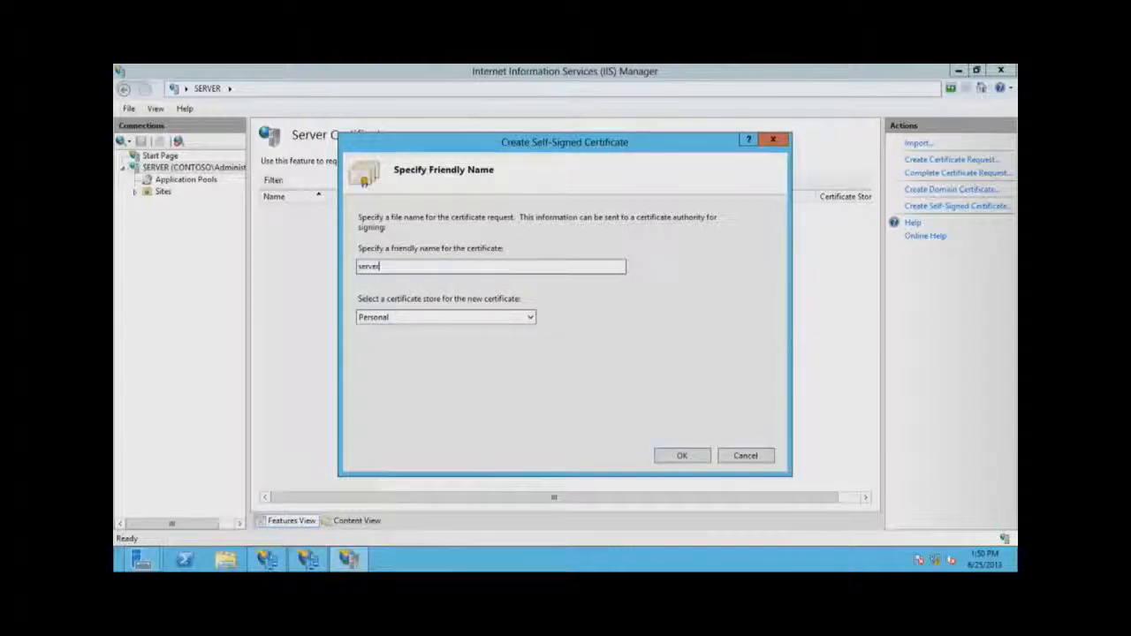
type(".contoso.com")
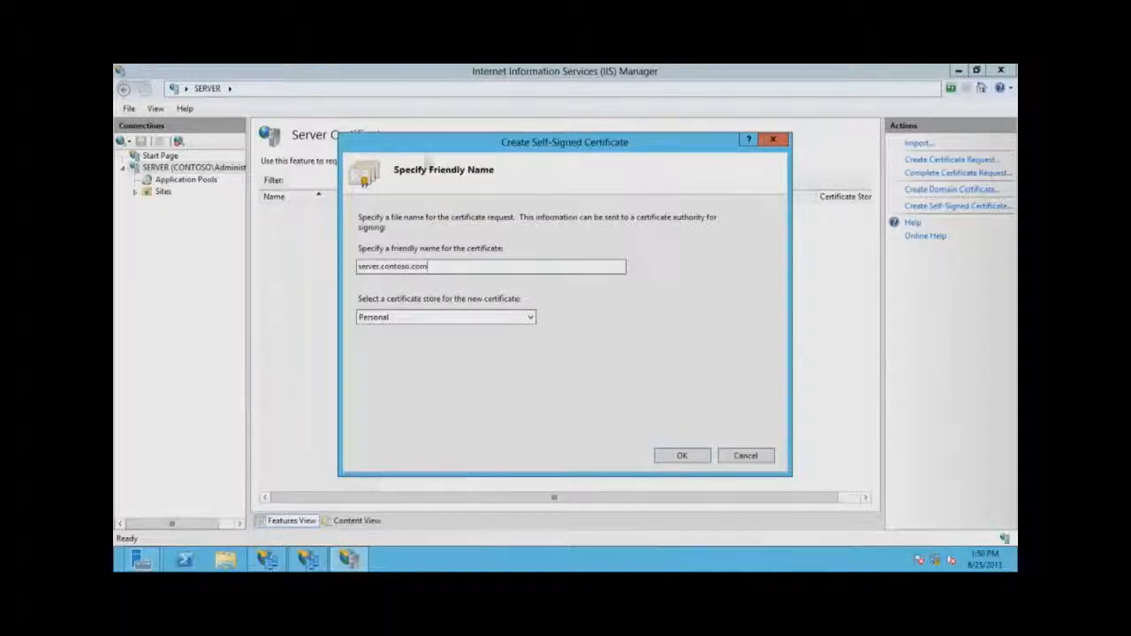
left_click(484, 318)
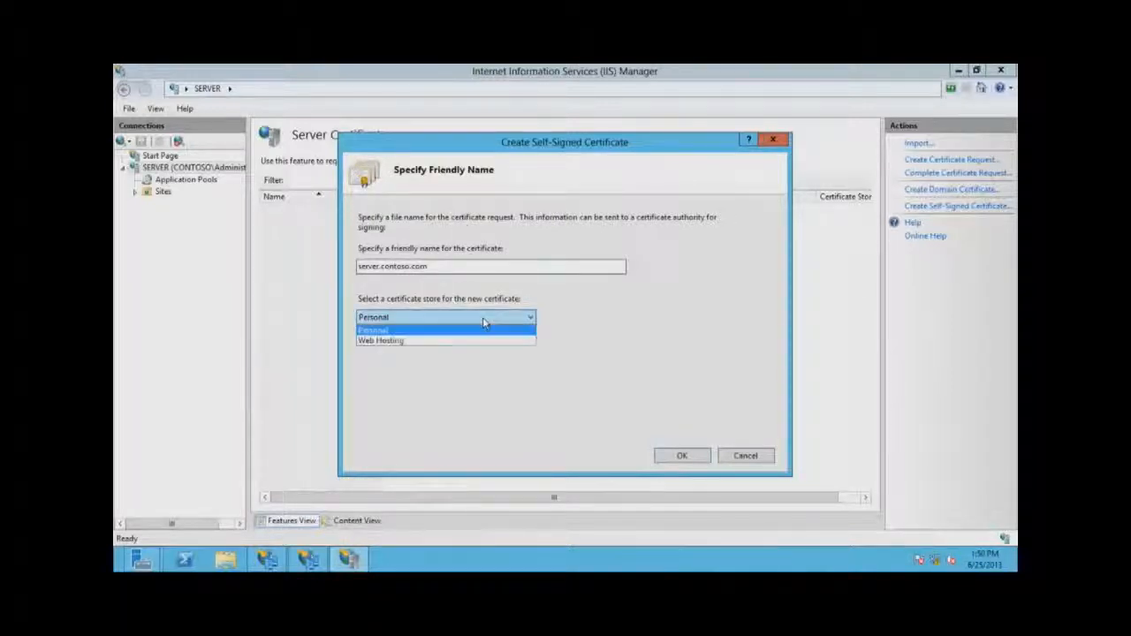
left_click(375, 342)
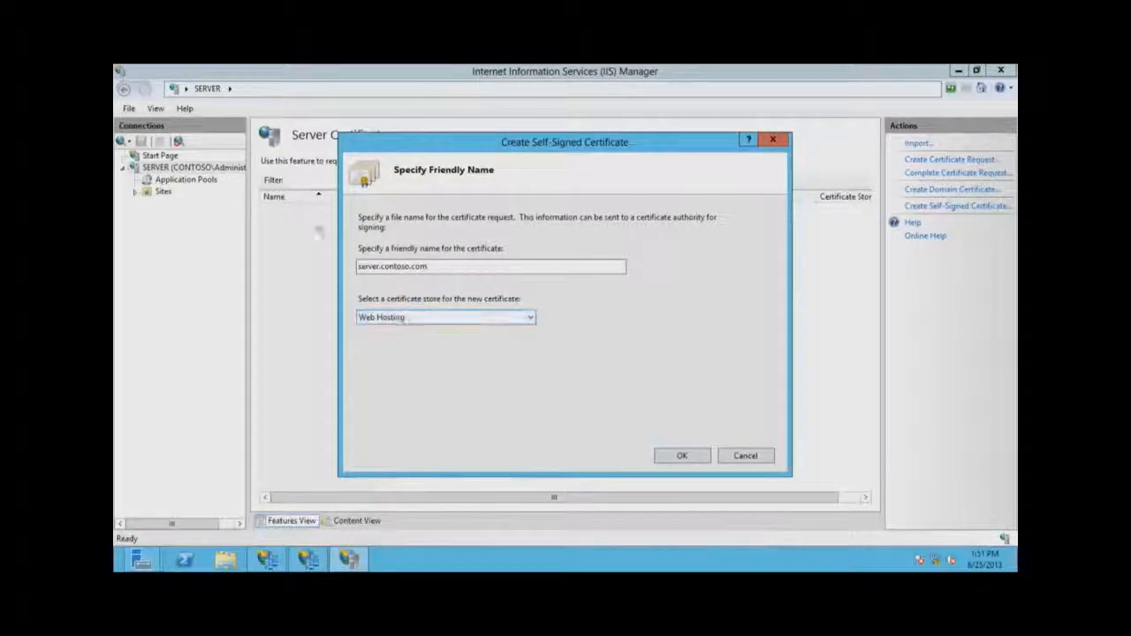
left_click(689, 456)
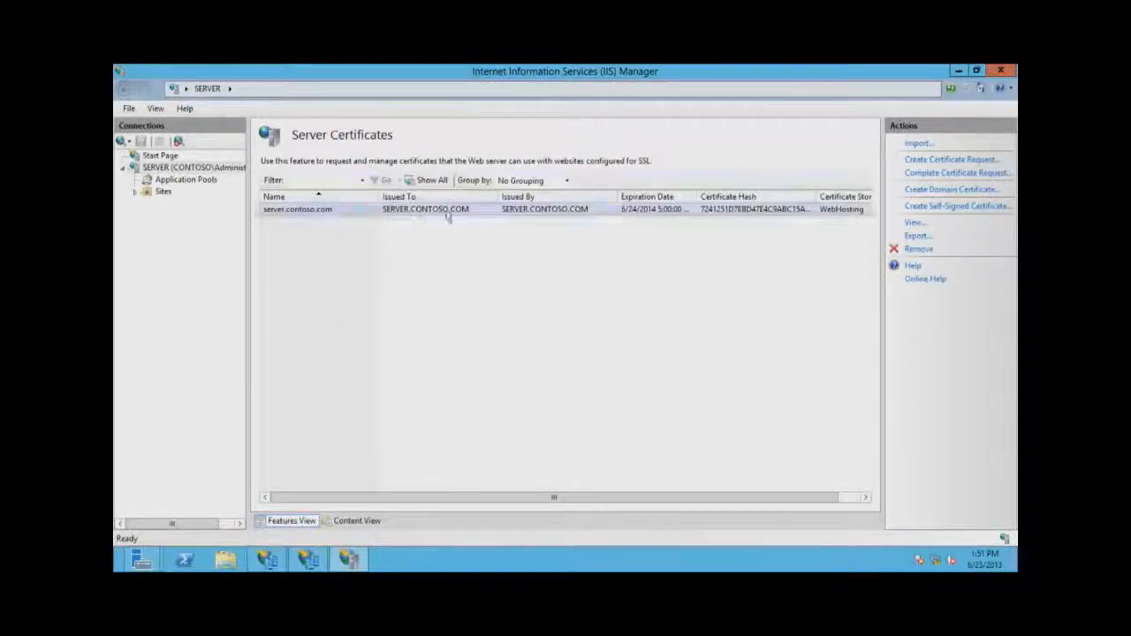
left_click(540, 215)
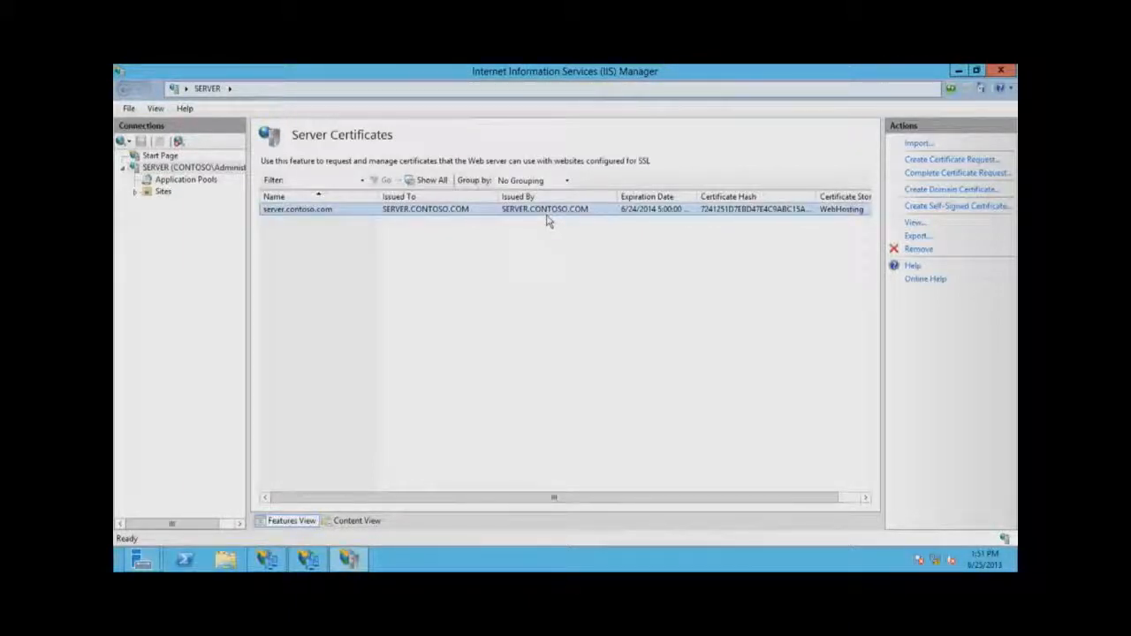
left_click(461, 280)
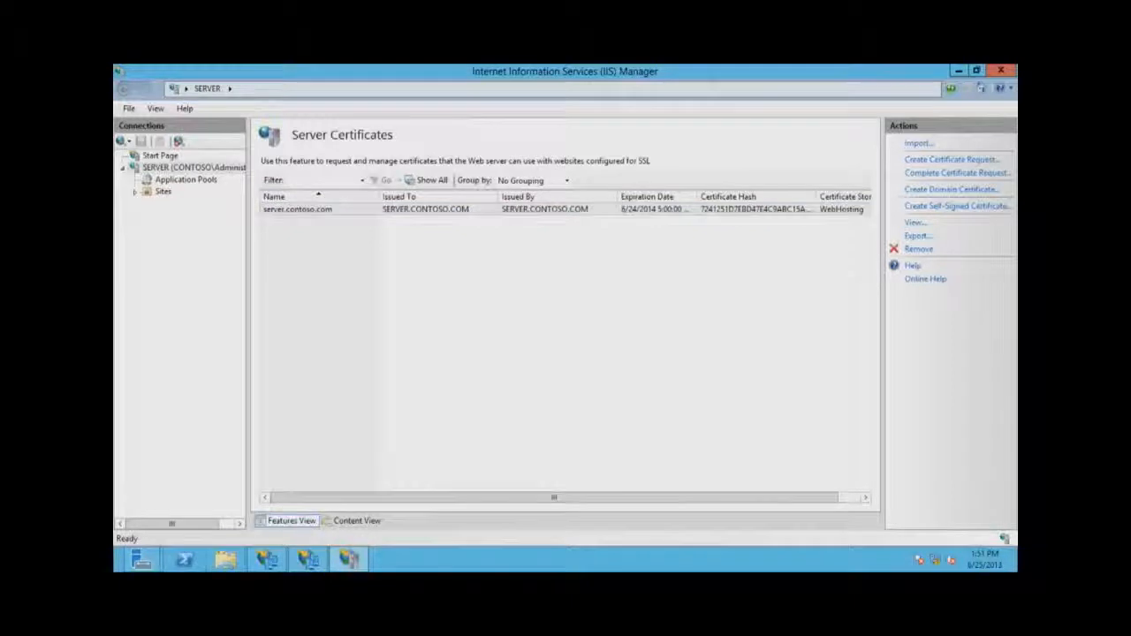
In the AD FS wizard, go back and forward to recheck the Federation Service Name page.
left_click(347, 561)
left_click(462, 500)
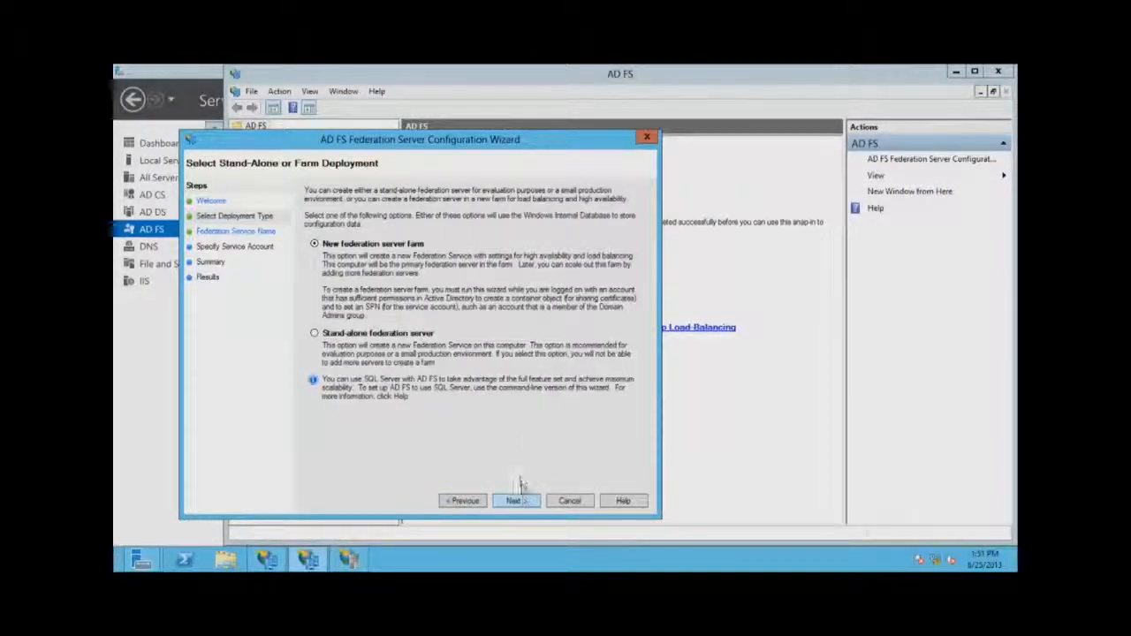
left_click(514, 500)
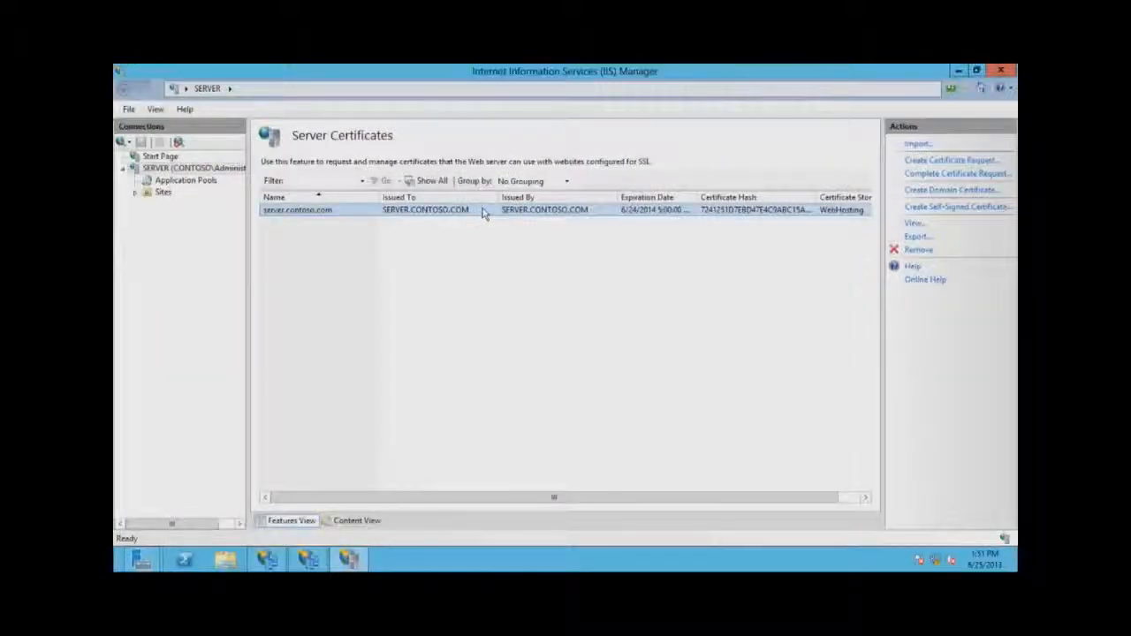
Run mmc and add the Certificates snap-in for the local computer account.
key("super+r")
type("mmc")
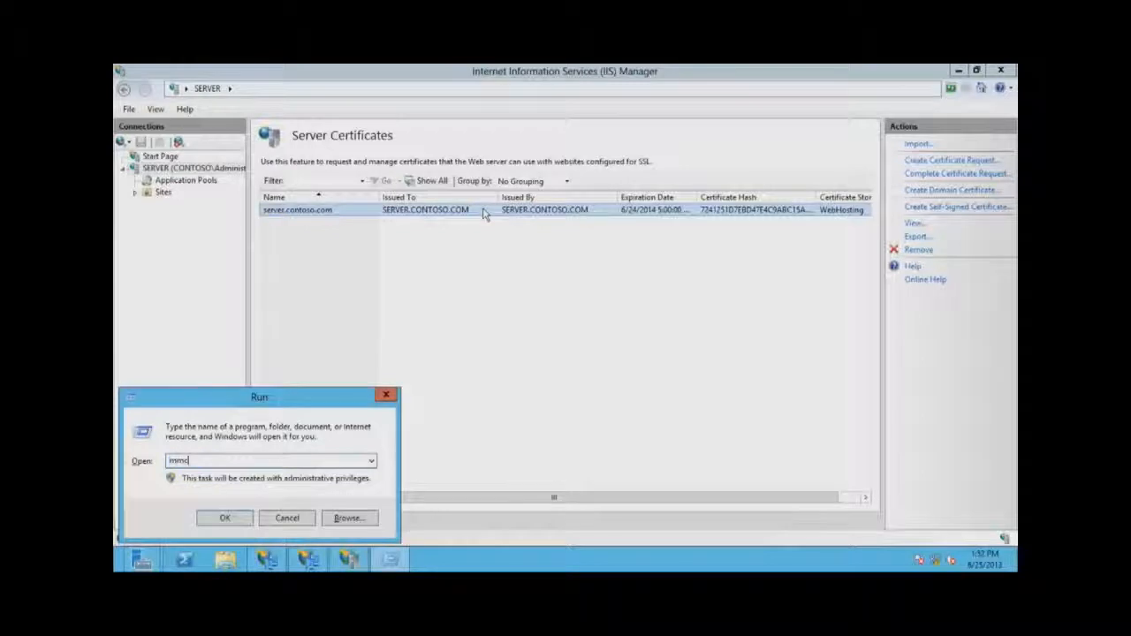
key("Return")
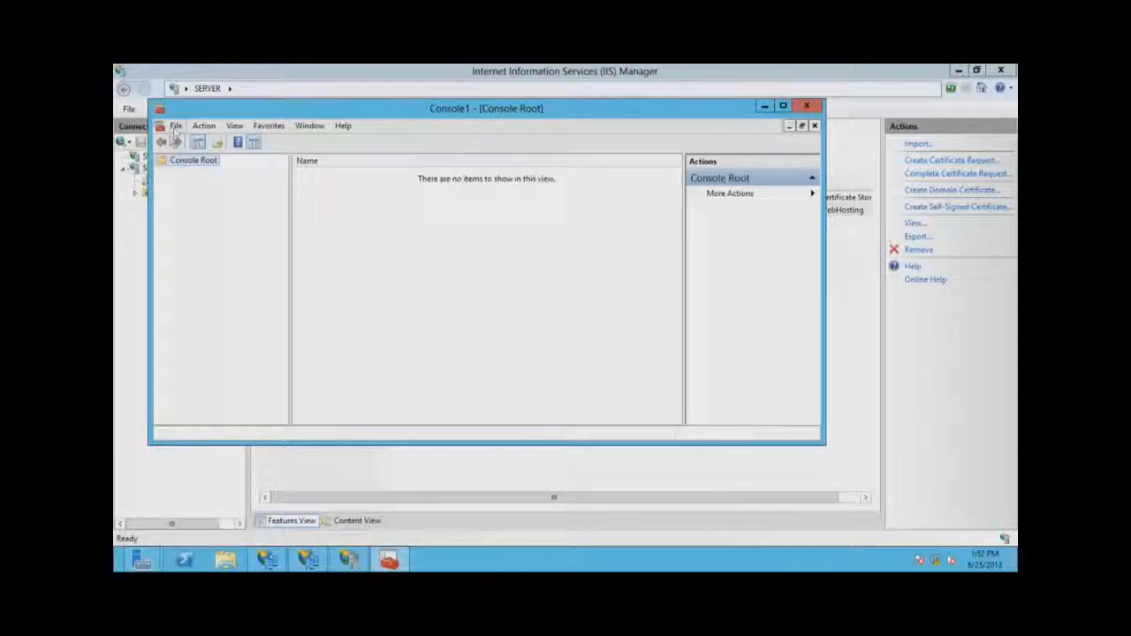
left_click(176, 126)
left_click(213, 207)
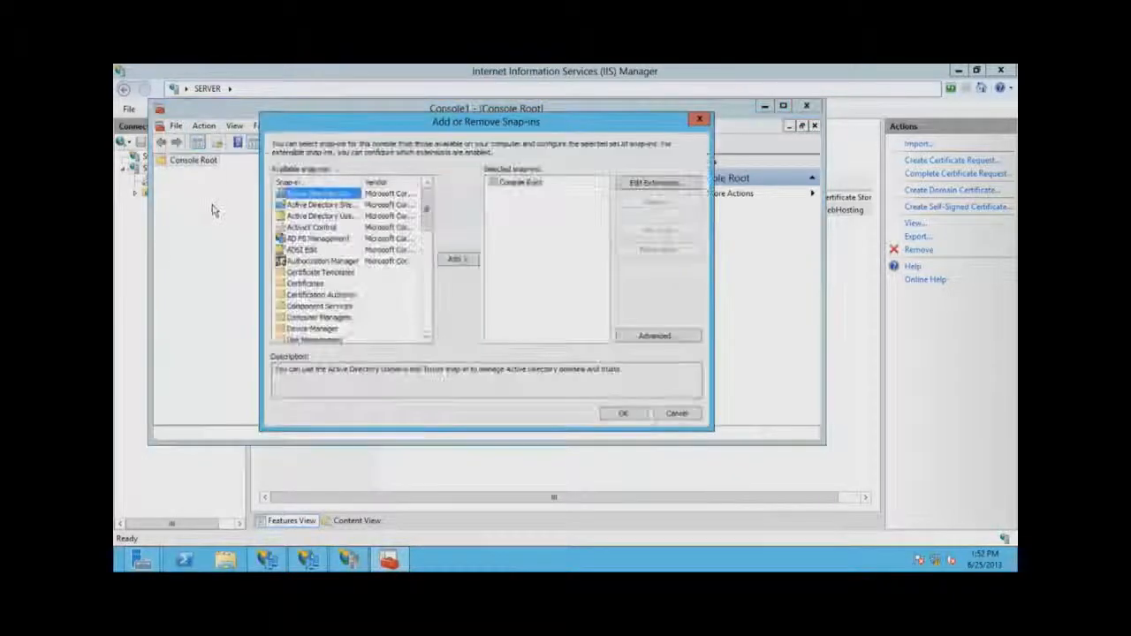
left_click(306, 283)
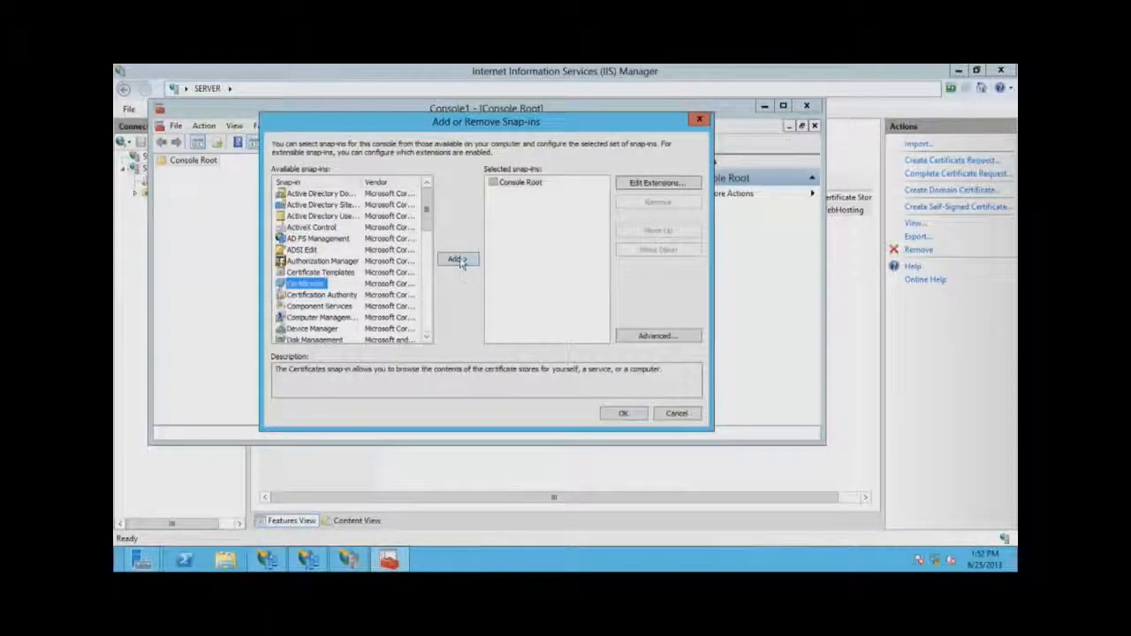
left_click(456, 258)
left_click(297, 206)
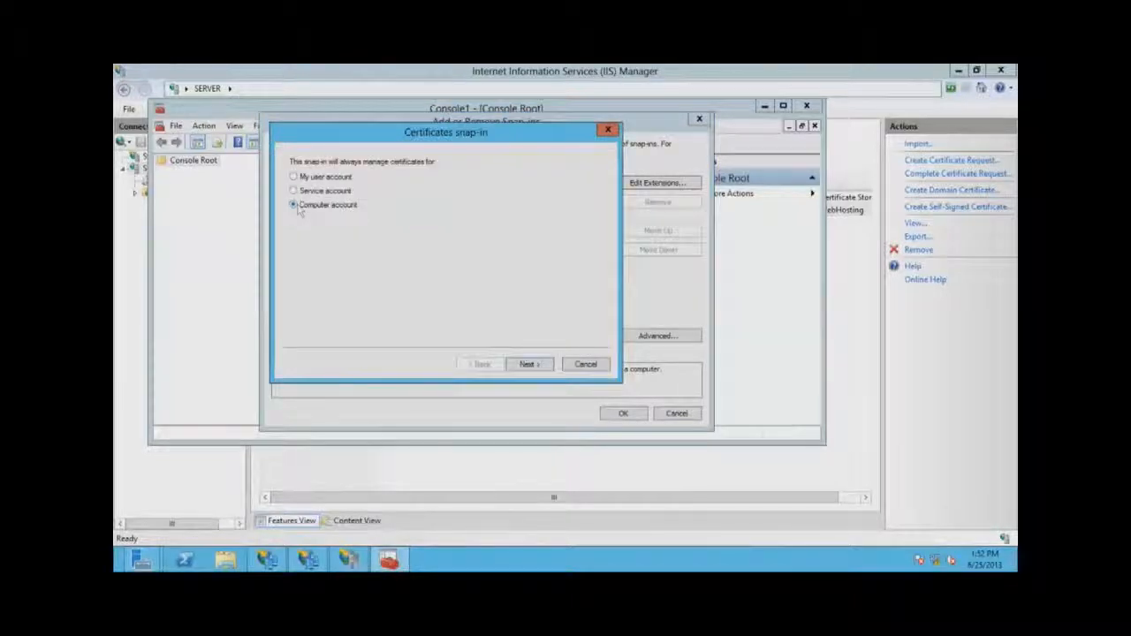
left_click(529, 365)
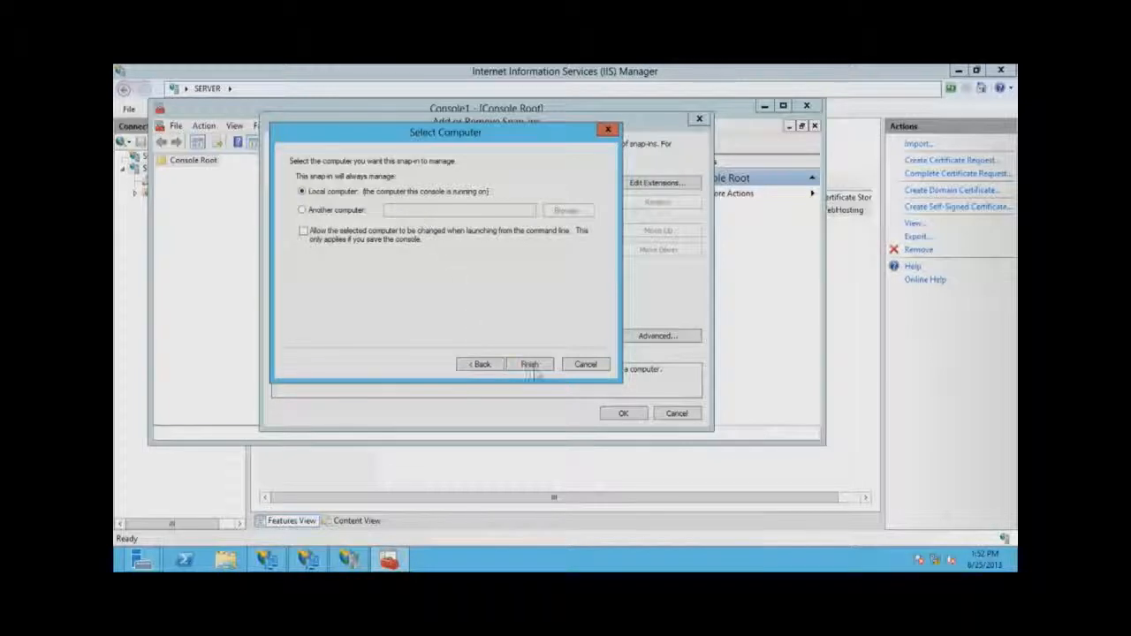
left_click(529, 365)
left_click(624, 413)
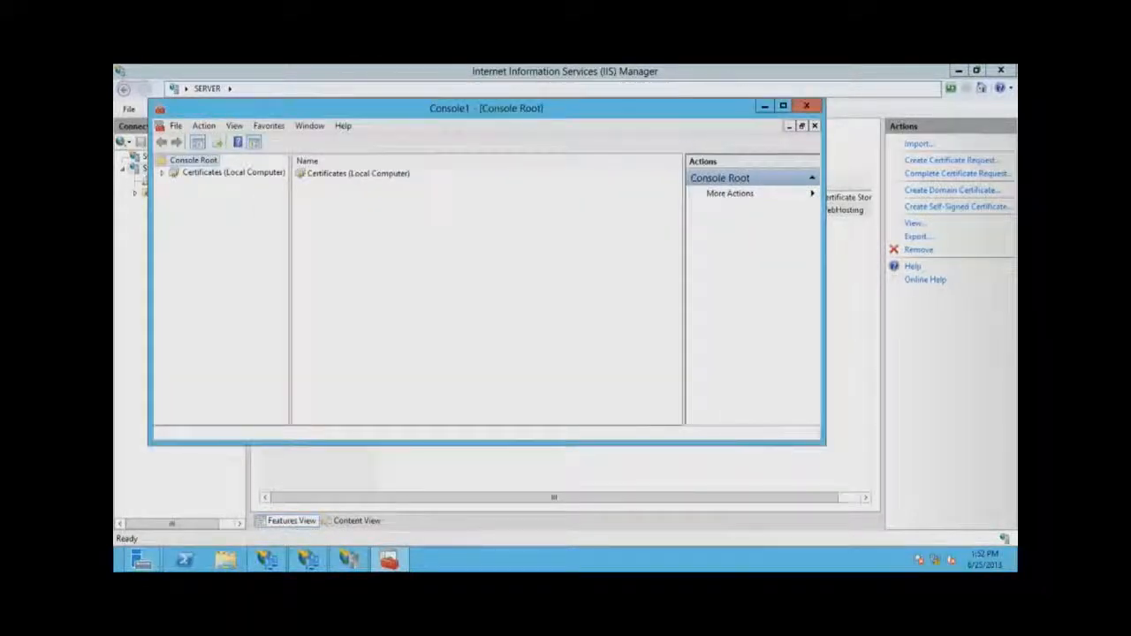
Copy SERVER.CONTOSO.COM from Web Hosting\Certificates into the Personal store of Certificates (Local Computer).
left_click(783, 106)
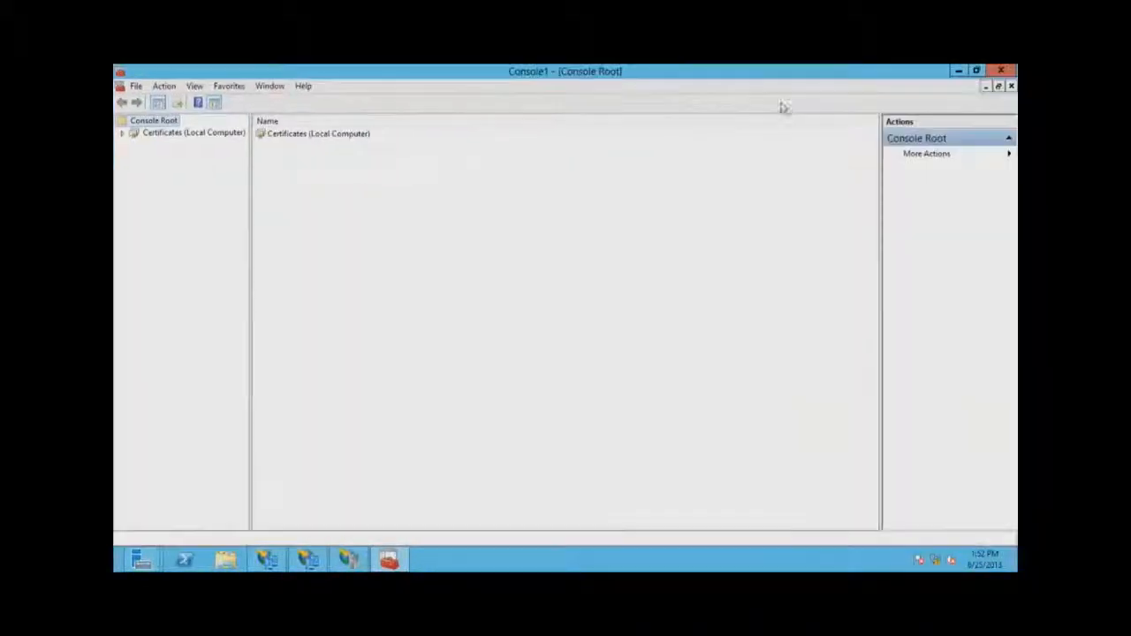
left_click(122, 133)
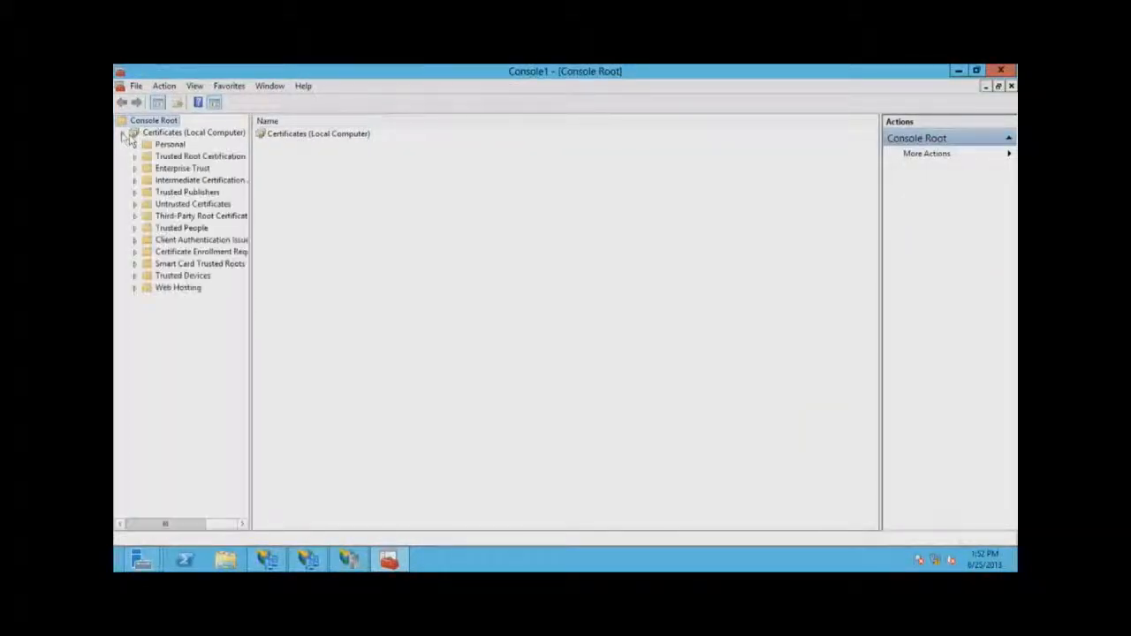
left_click(135, 288)
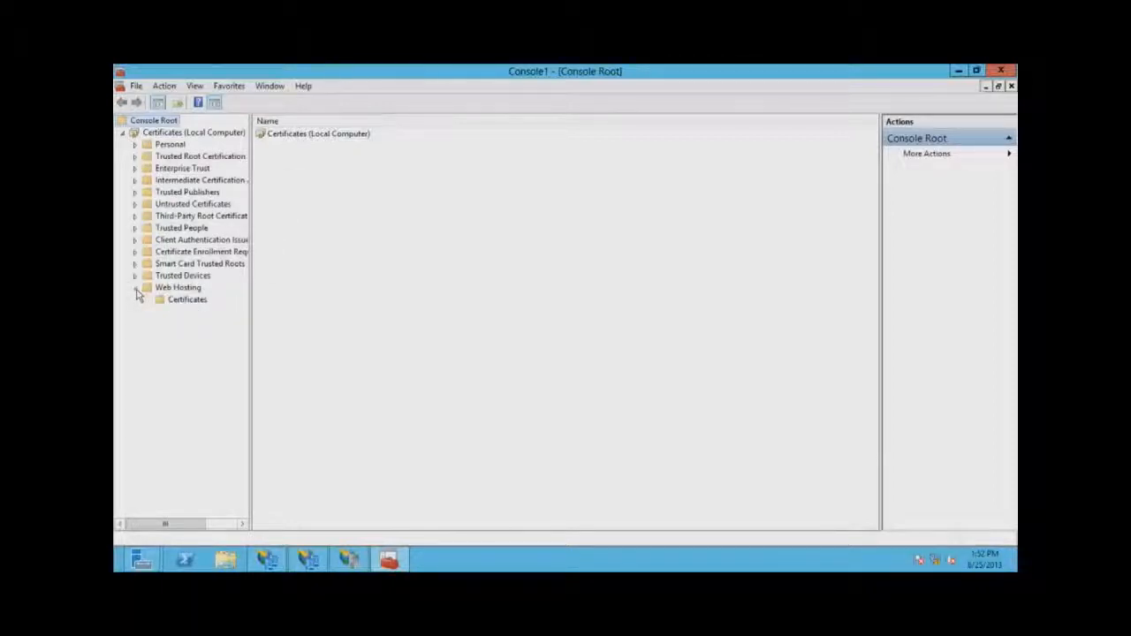
left_click(168, 145)
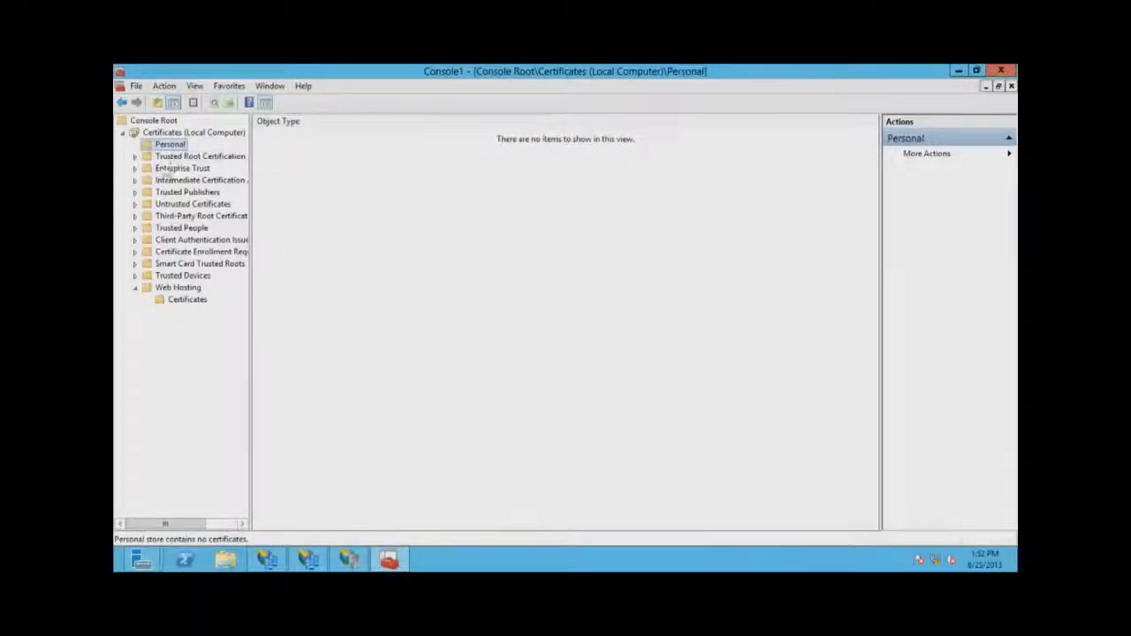
left_click(186, 302)
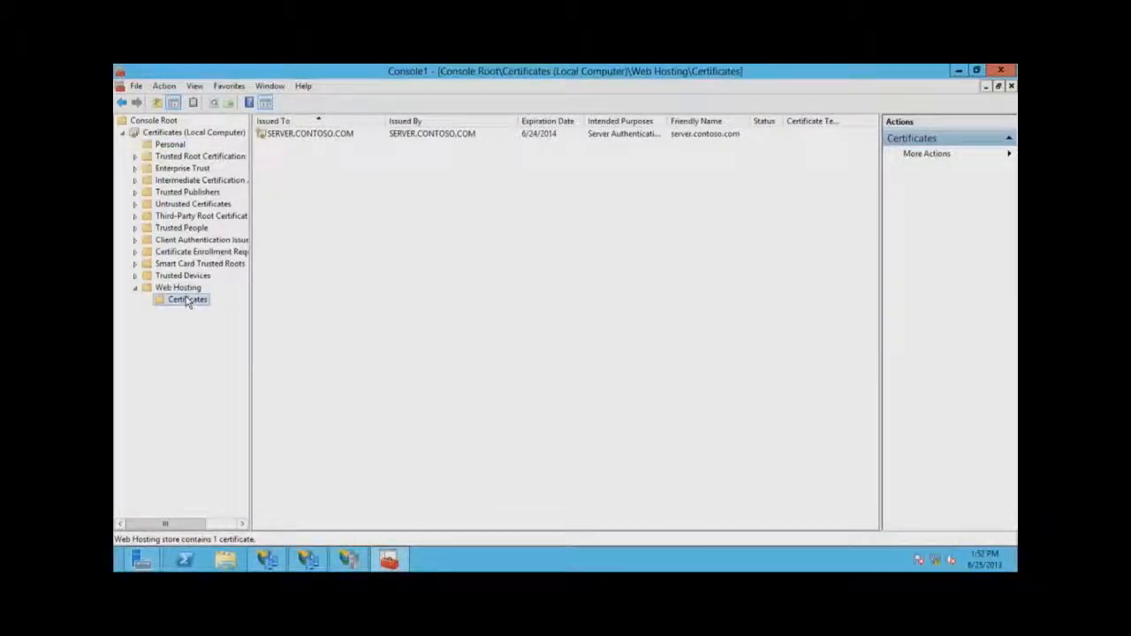
left_click(327, 135)
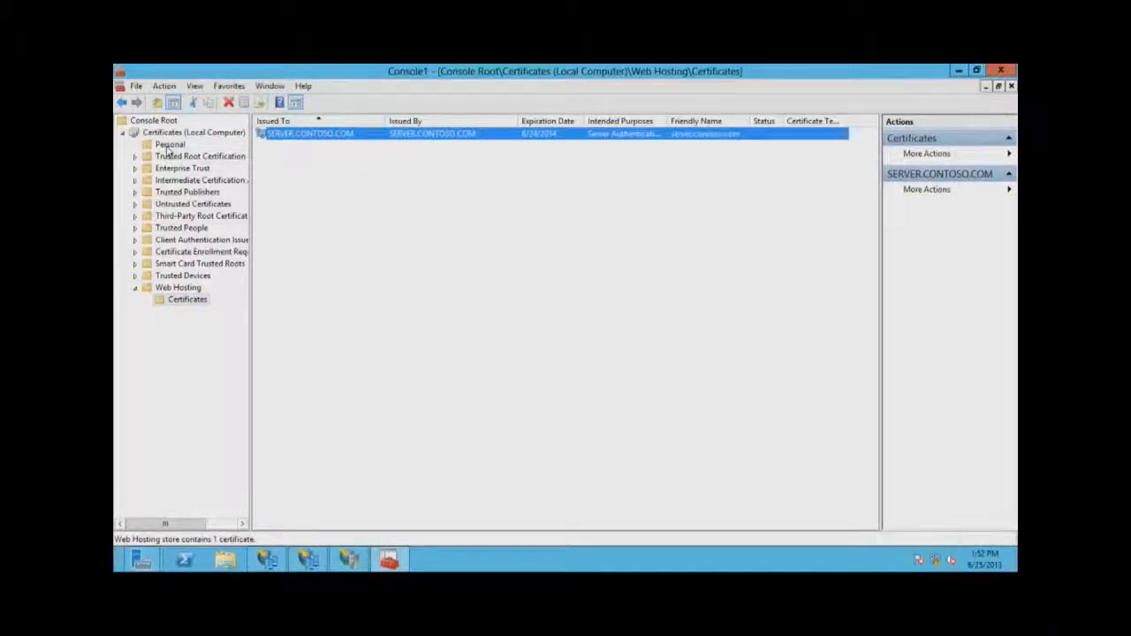
left_click_drag(413, 138, 193, 145)
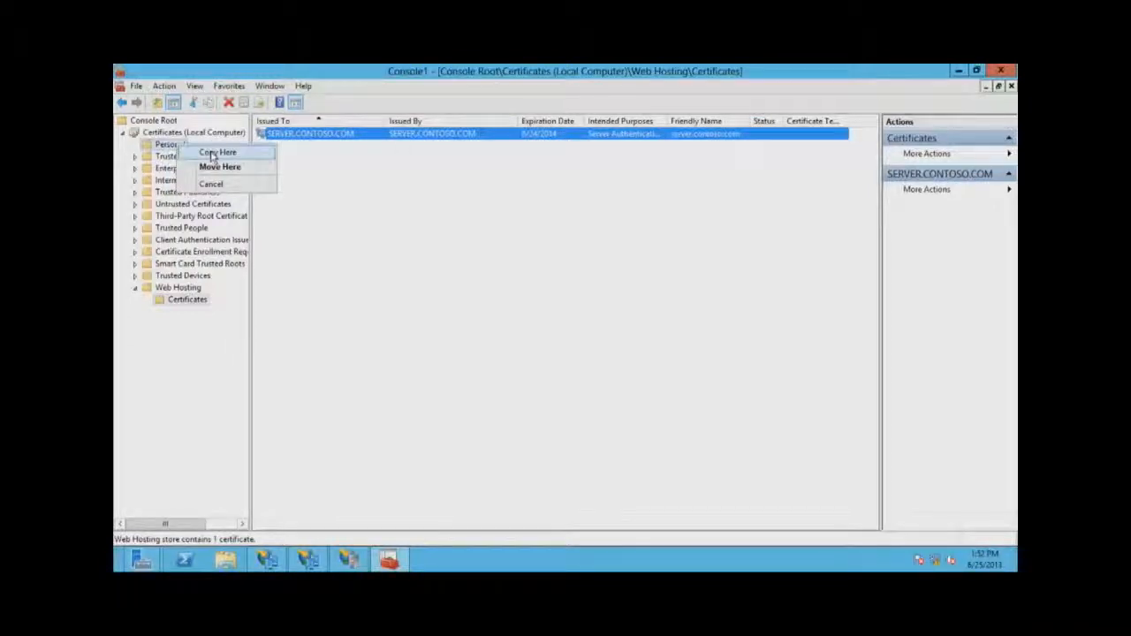
left_click(214, 154)
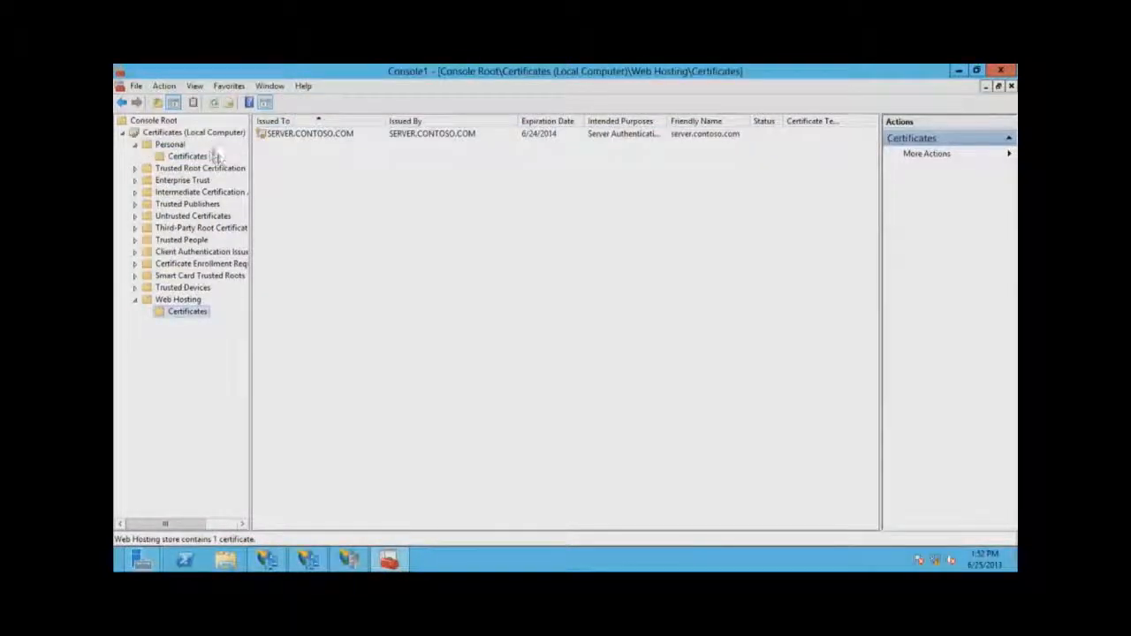
left_click(191, 156)
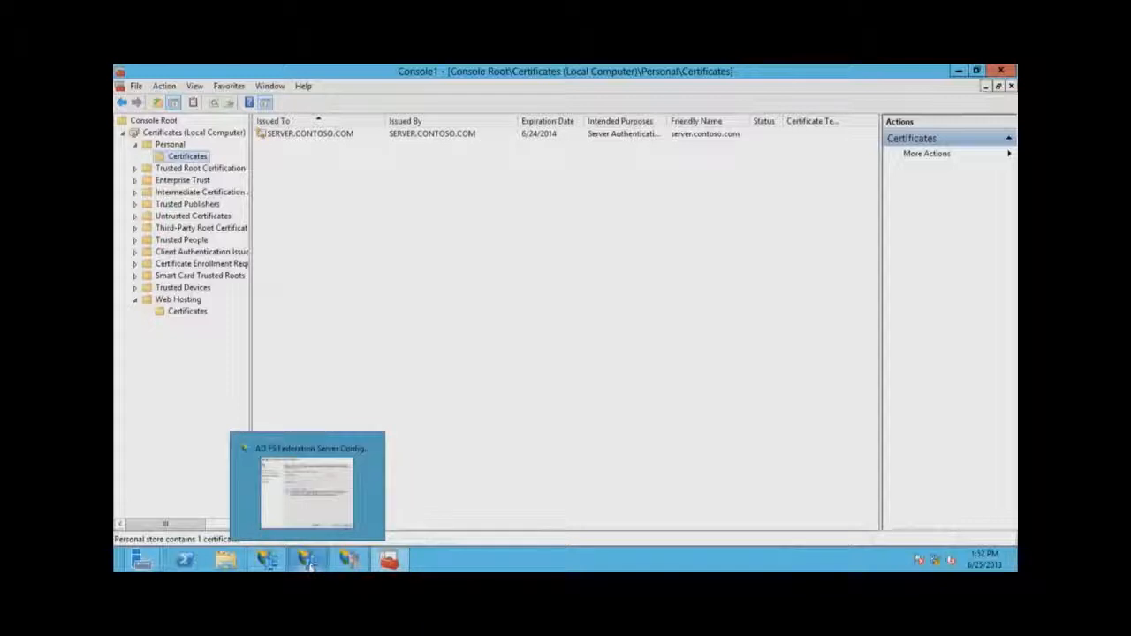
Refresh the Federation Service Name page to detect SERVER.CONTOSO.COM and advance to Specify a Service Account.
left_click(309, 566)
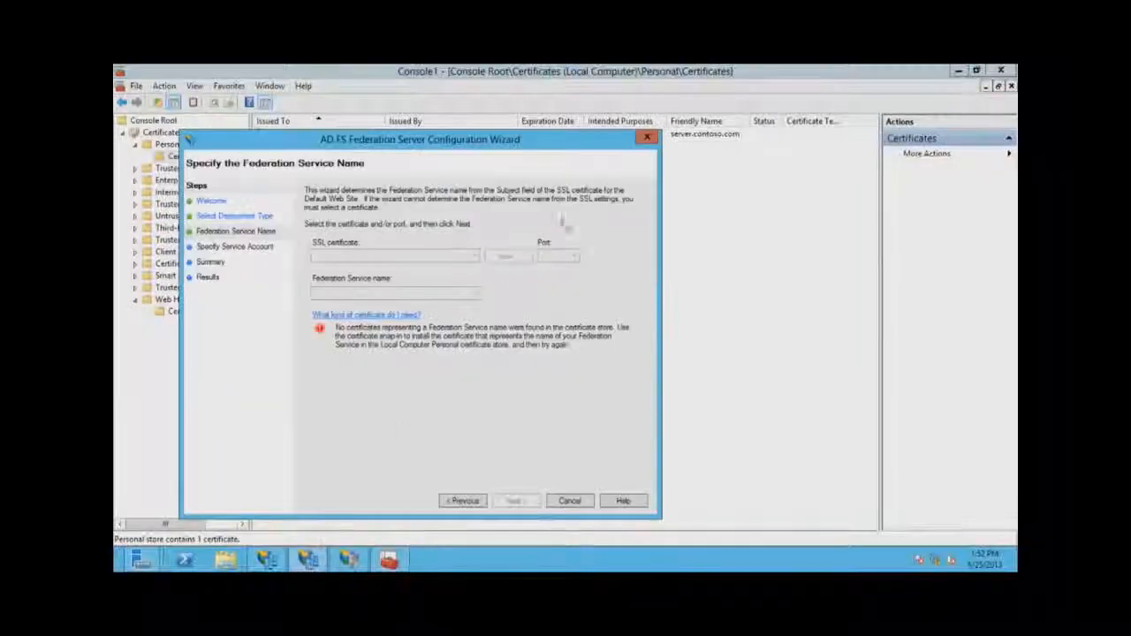
left_click(464, 500)
left_click(514, 501)
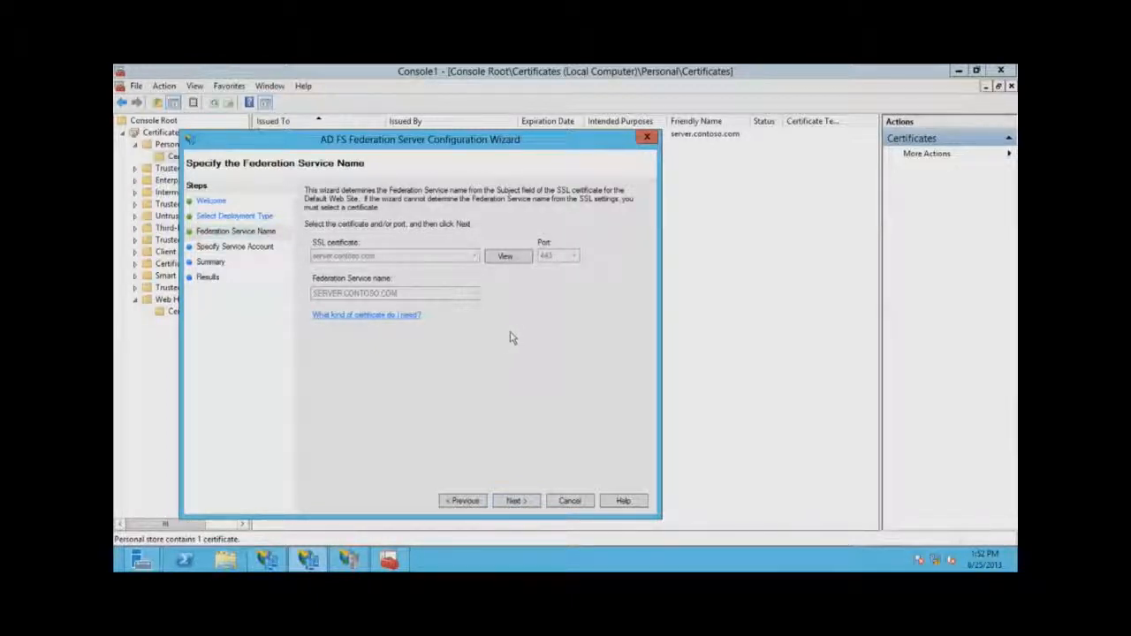
left_click(518, 501)
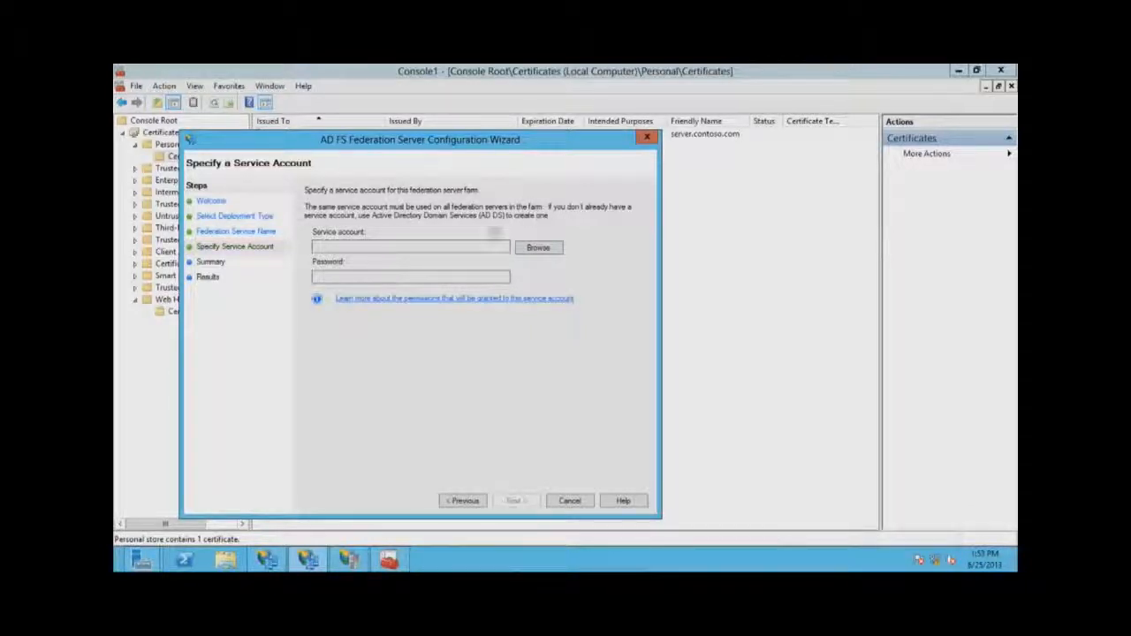
Set the AD FS service account to adfs1, enter its password, and reach Ready to Apply Settings.
left_click(546, 248)
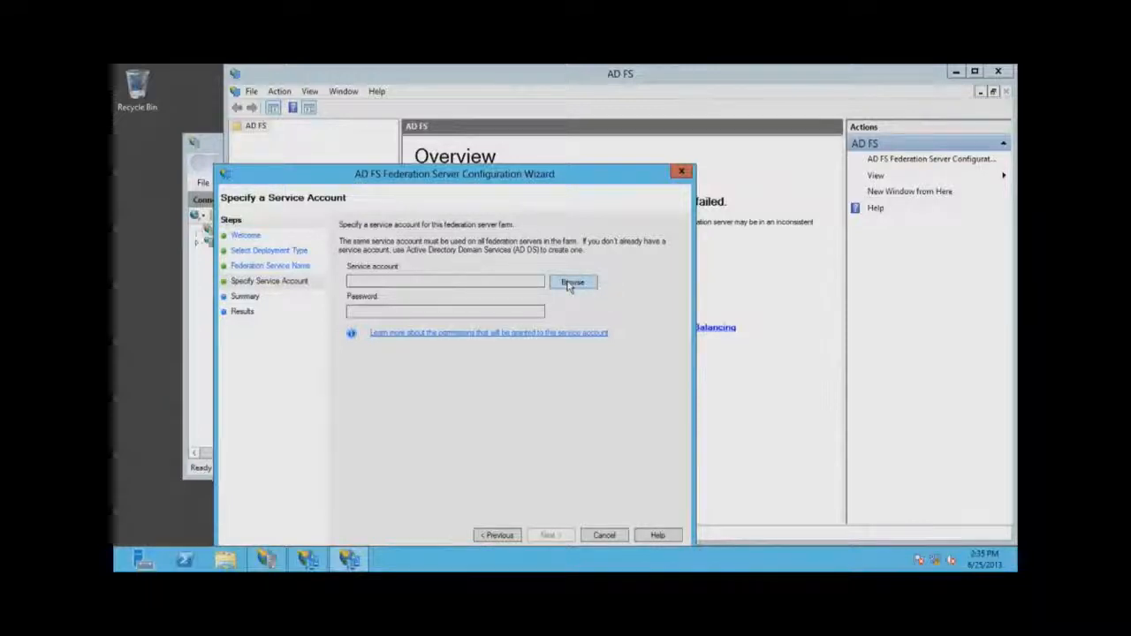
left_click(569, 284)
type("adfs1")
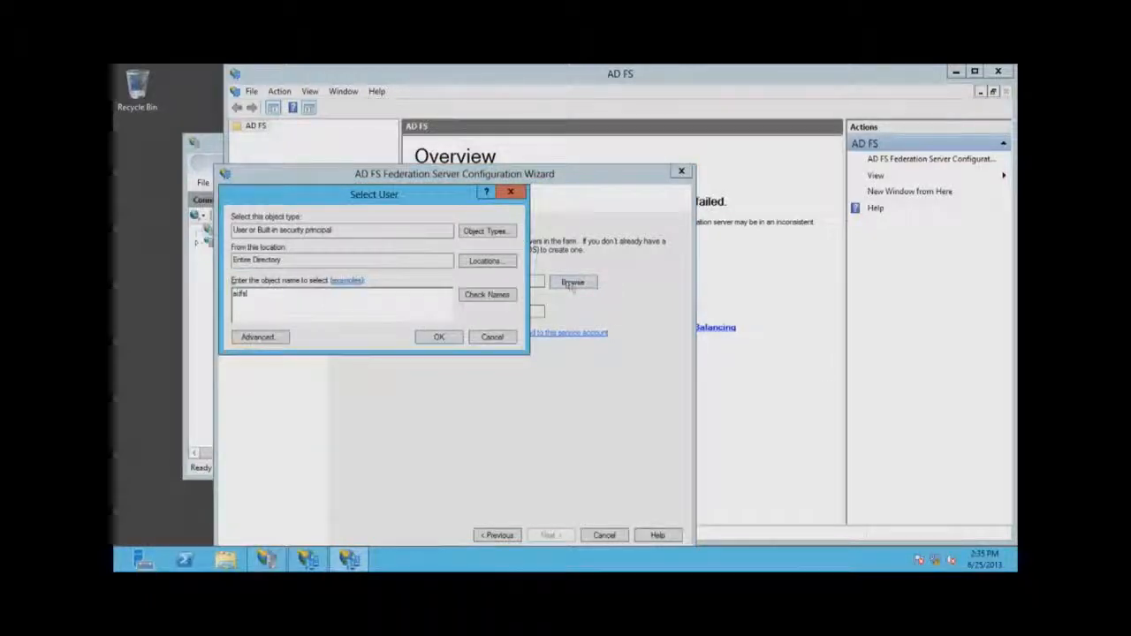
key("Return")
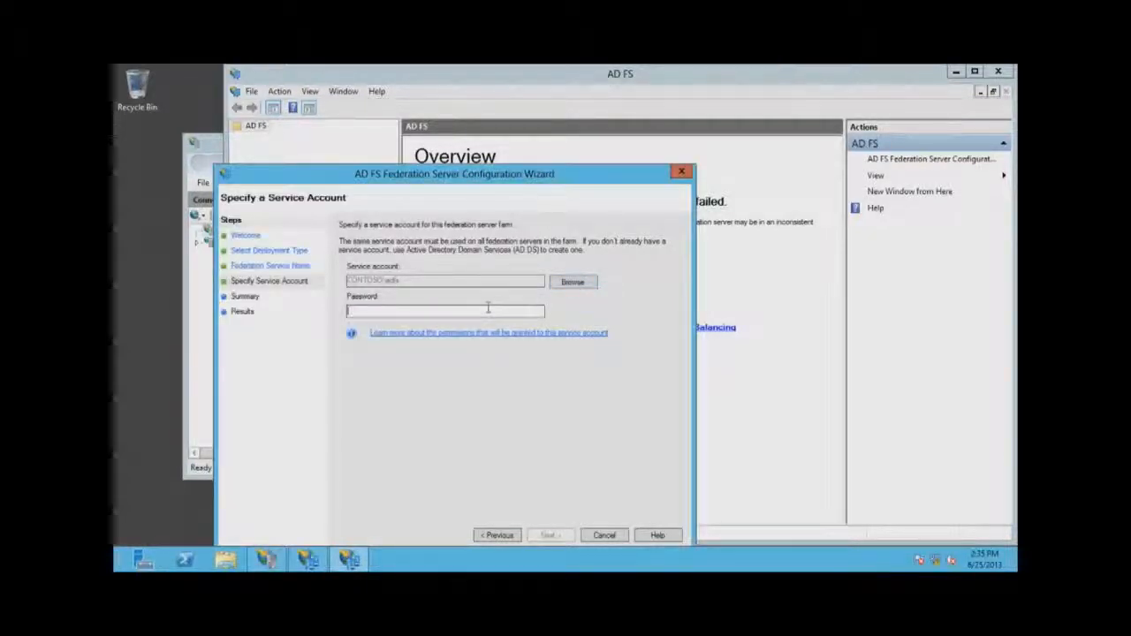
left_click(488, 308)
type("Pass@word1")
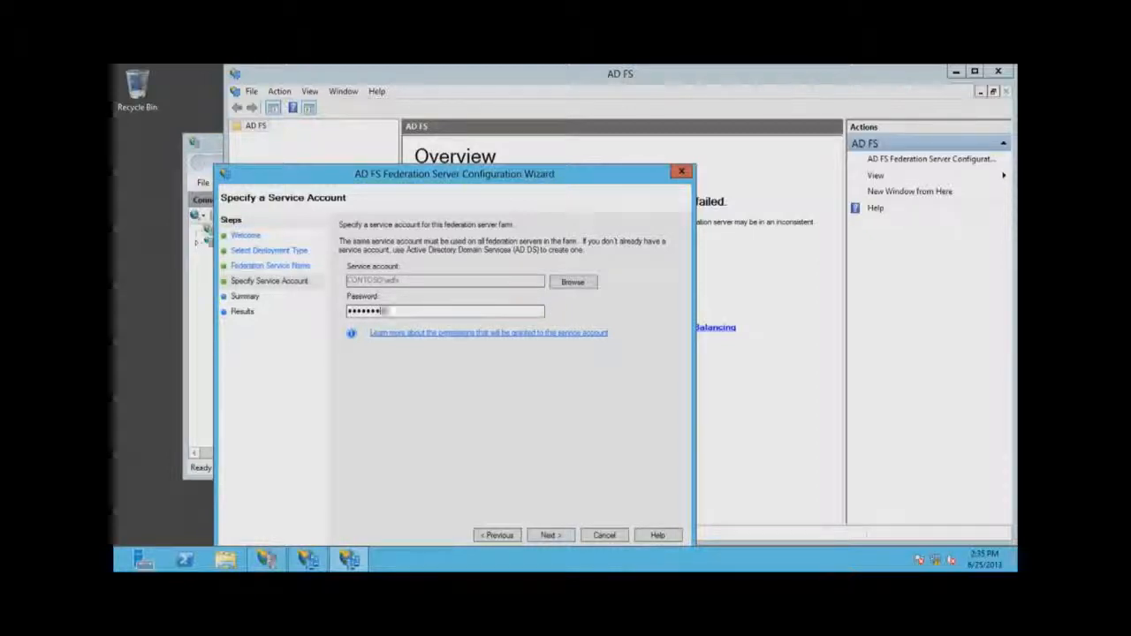
key("Return")
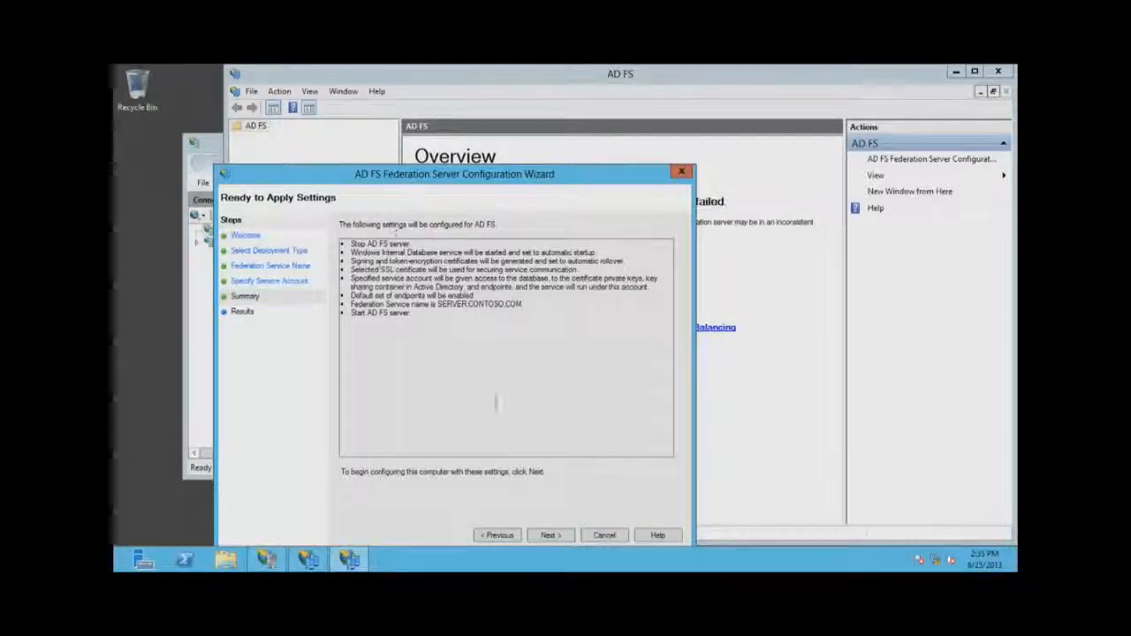
Begin applying the AD FS configuration settings, then minimize the remote desktop session.
left_click(549, 536)
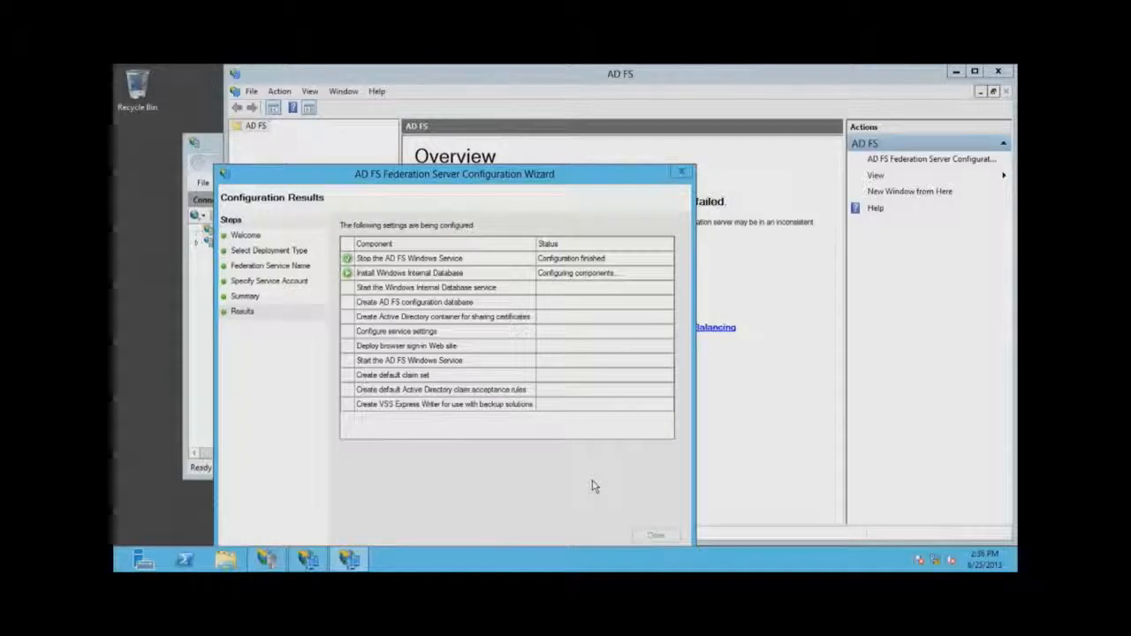
mouse_move(669, 67)
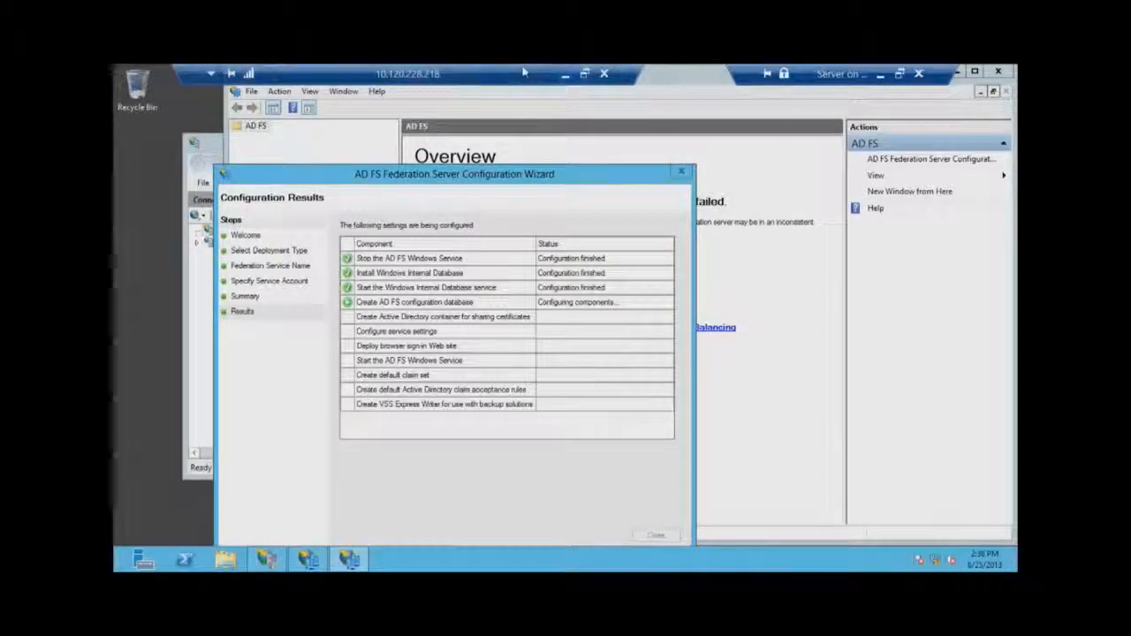
left_click(565, 74)
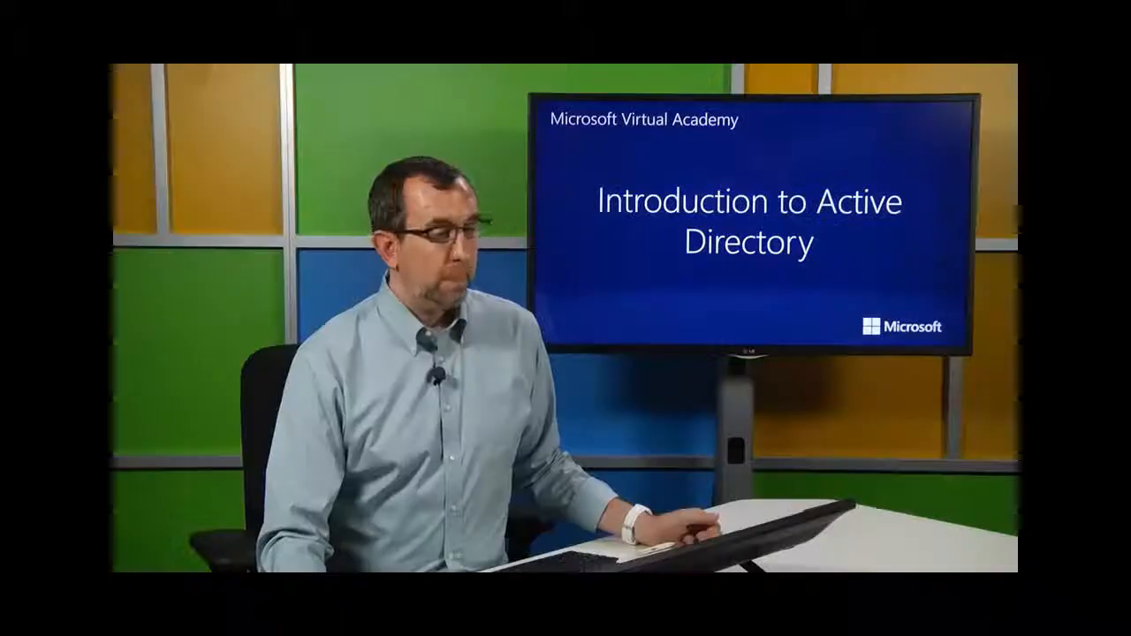